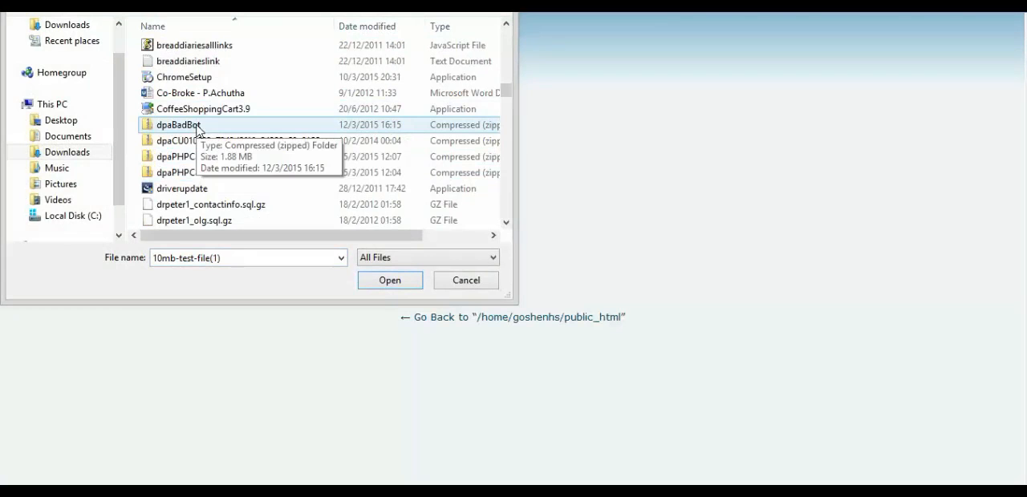
- Select dpaBadBot.zip from the Downloads folder and upload it to public_html
{"action": "left_click", "coordinate": [197, 129]}
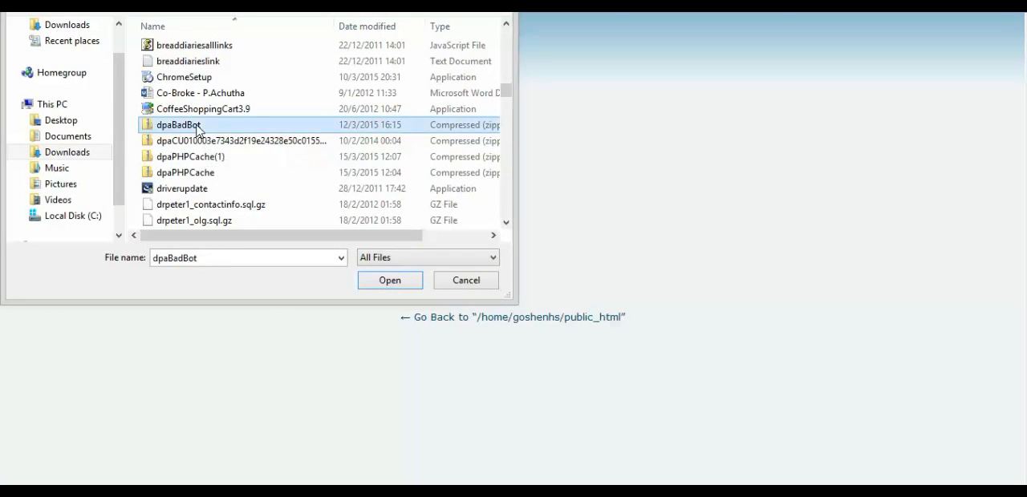
{"action": "double_click", "coordinate": [198, 129]}
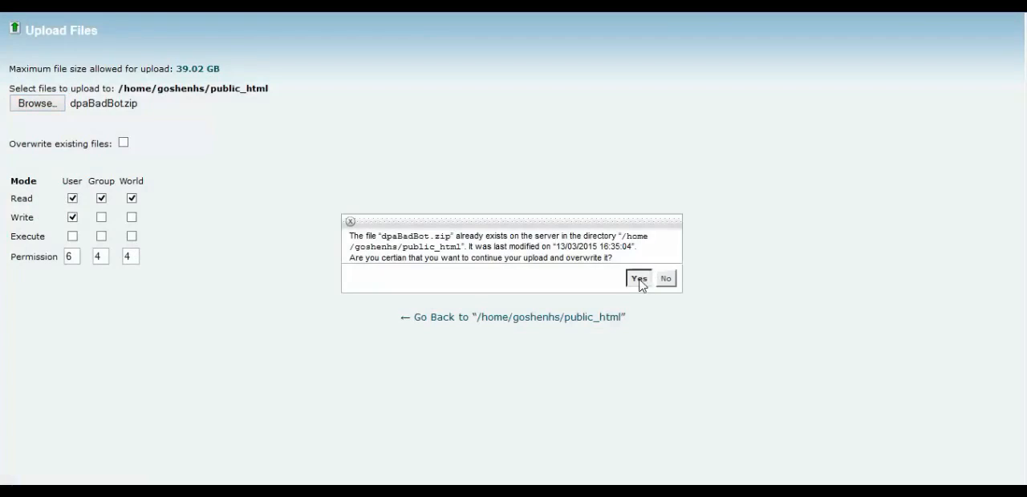
{"action": "left_click", "coordinate": [640, 279]}
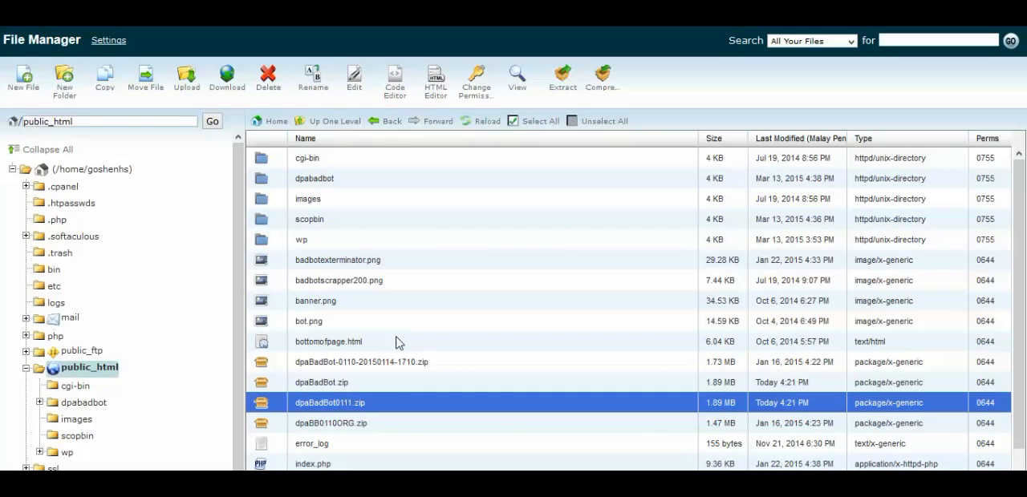
- Extract dpaBadBot0111.zip into /public_html and close the extraction results
{"action": "double_click", "coordinate": [329, 403]}
{"action": "left_click", "coordinate": [270, 401]}
{"action": "right_click", "coordinate": [270, 406]}
{"action": "left_click", "coordinate": [320, 464]}
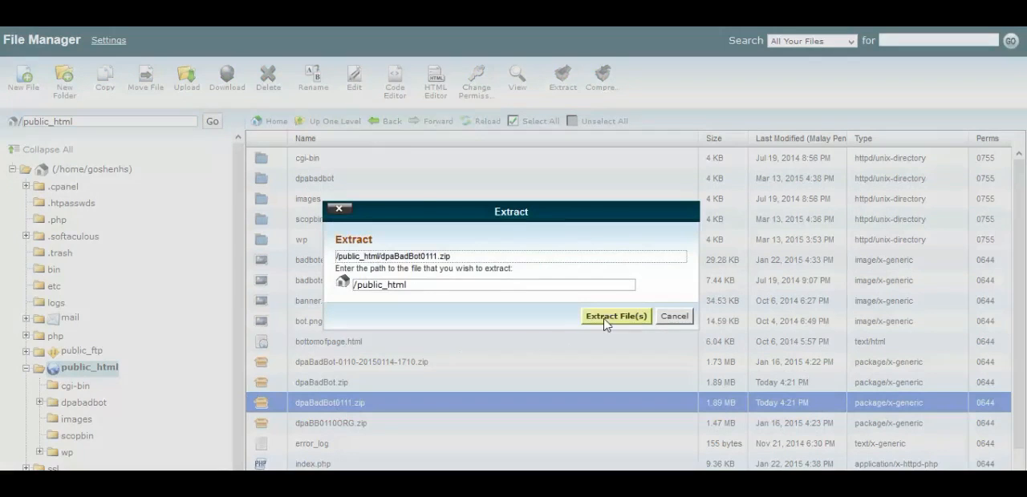
{"action": "left_click", "coordinate": [607, 321]}
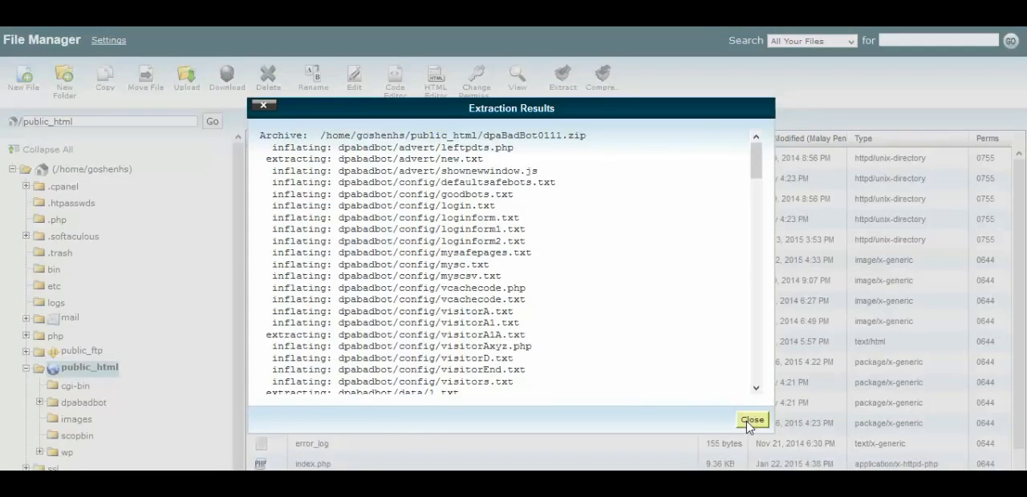
{"action": "left_click", "coordinate": [751, 419]}
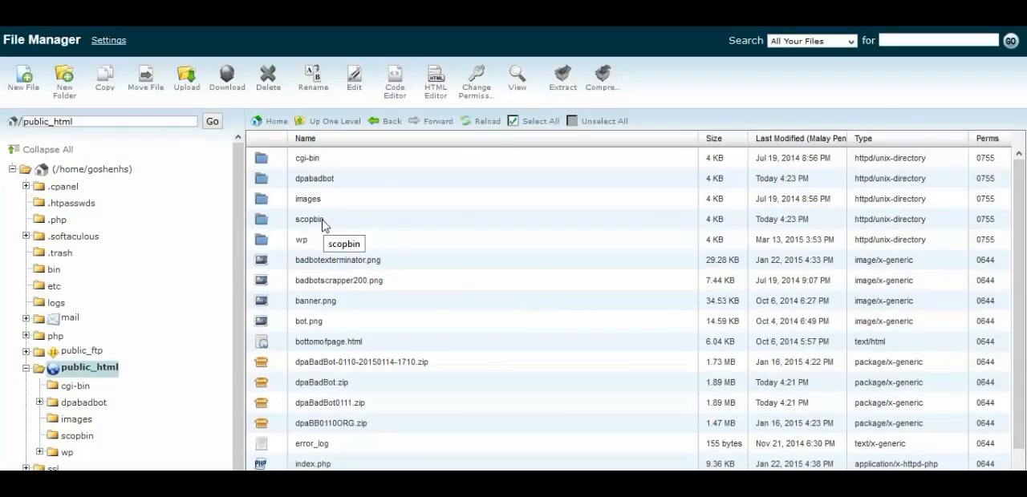
{"action": "left_click", "coordinate": [326, 181]}
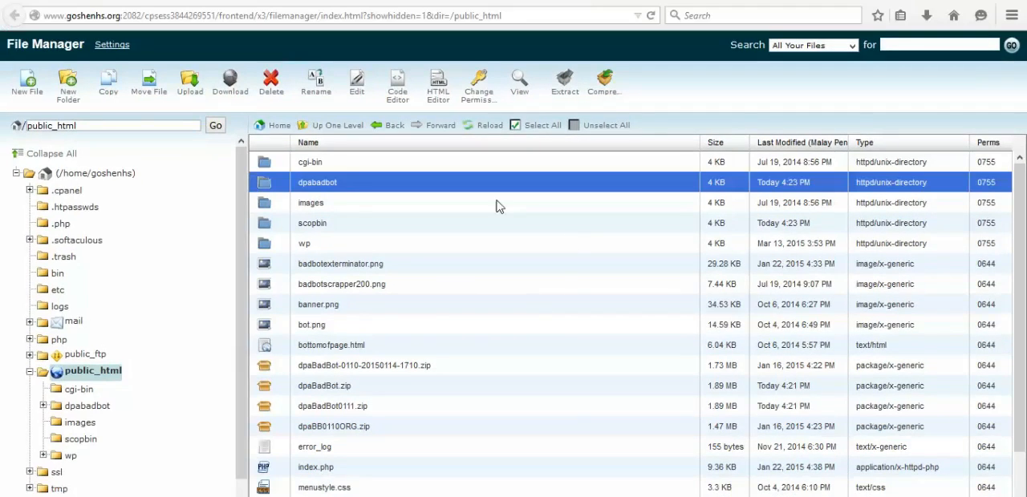
{"action": "left_click", "coordinate": [308, 183]}
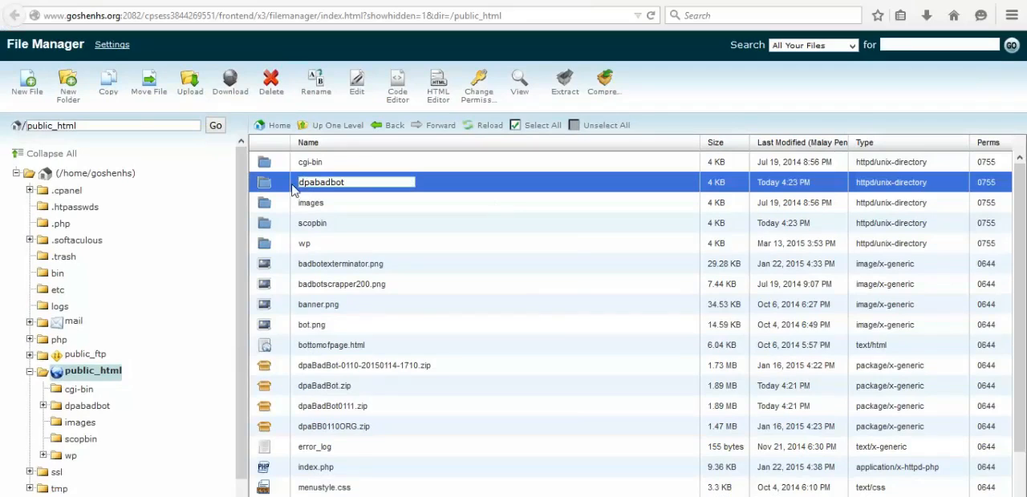
{"action": "left_click", "coordinate": [283, 182]}
{"action": "left_click", "coordinate": [268, 184]}
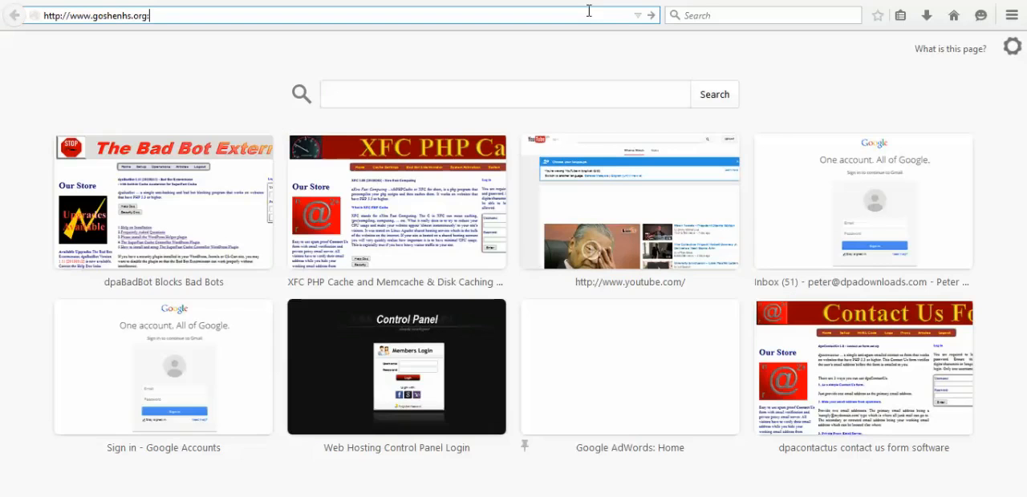
{"action": "type", "text": "/dpabadbot/index.p"}
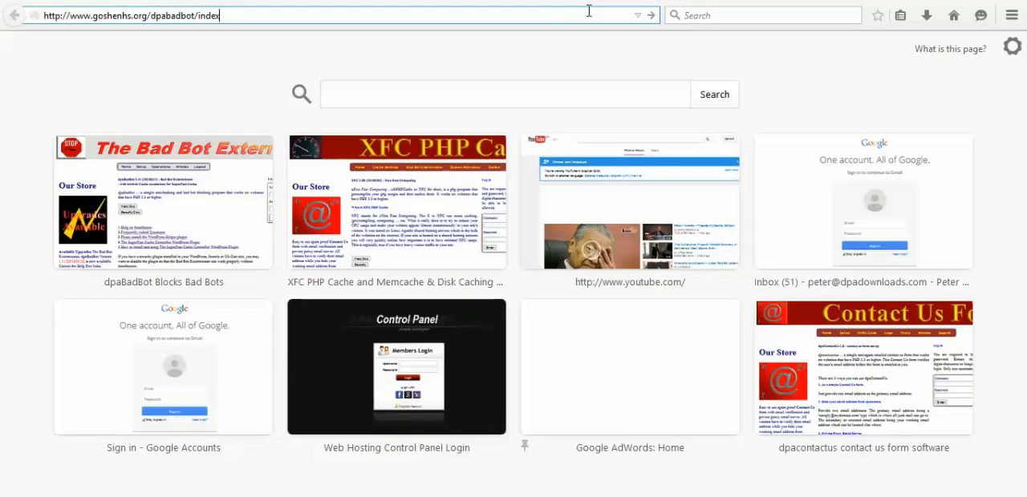
{"action": "type", "text": "hp"}
{"action": "key", "text": "Return"}
{"action": "mouse_move", "coordinate": [396, 134]}
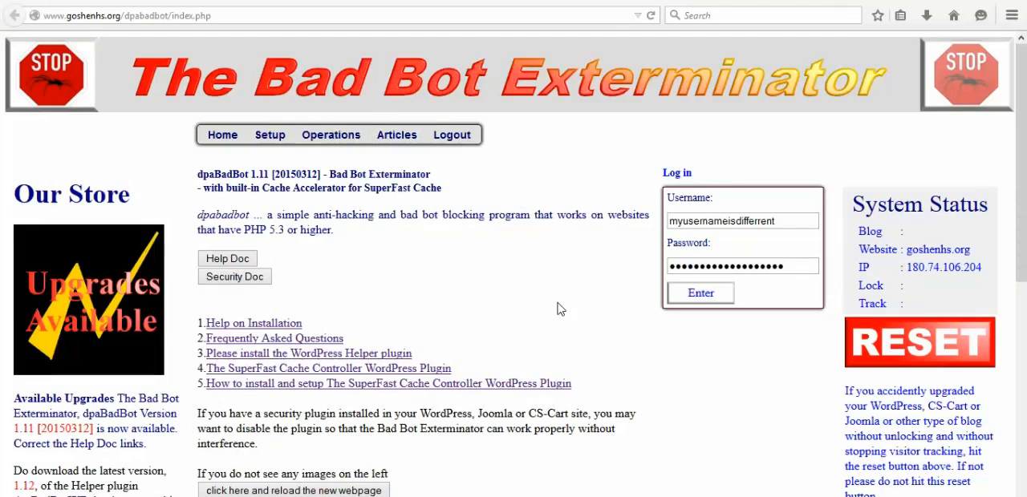
- Review the prefilled username and password fields in the login form
{"action": "double_click", "coordinate": [785, 222]}
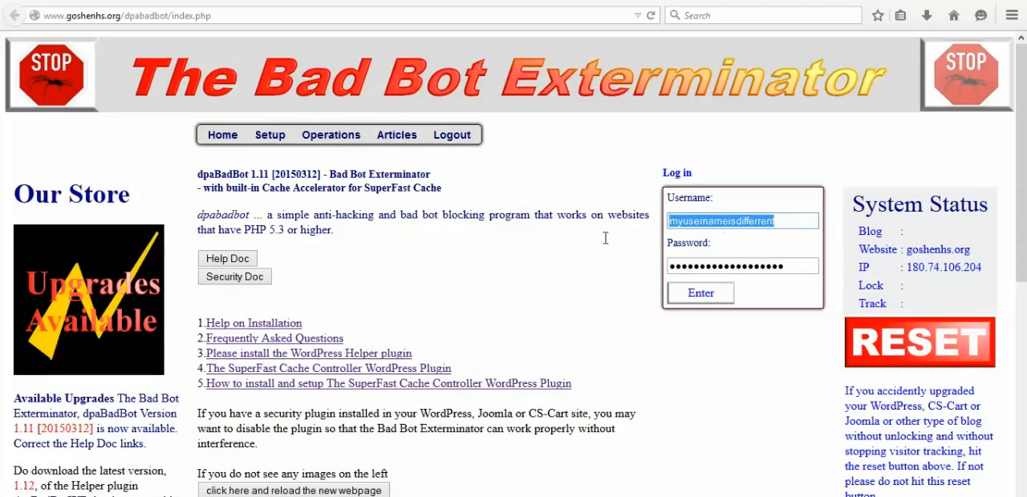
{"action": "left_click", "coordinate": [784, 221]}
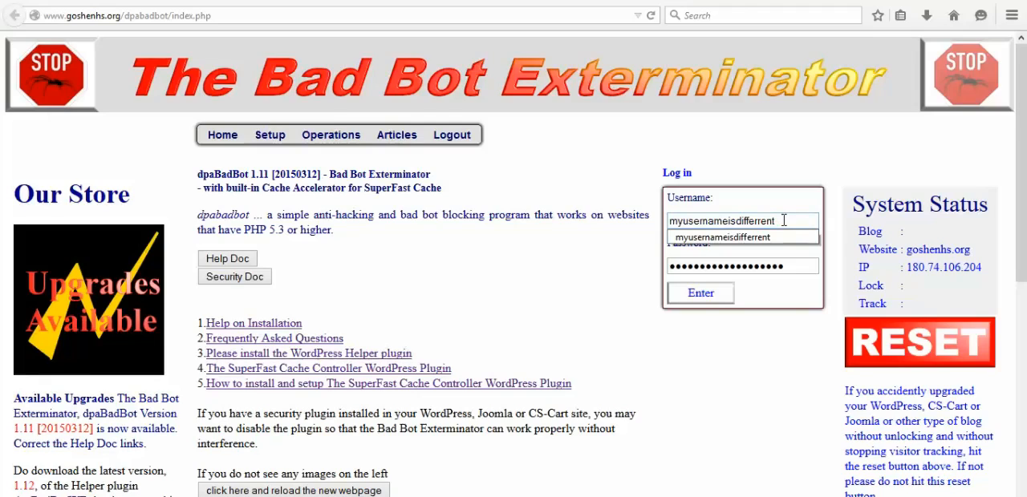
{"action": "left_click", "coordinate": [786, 266]}
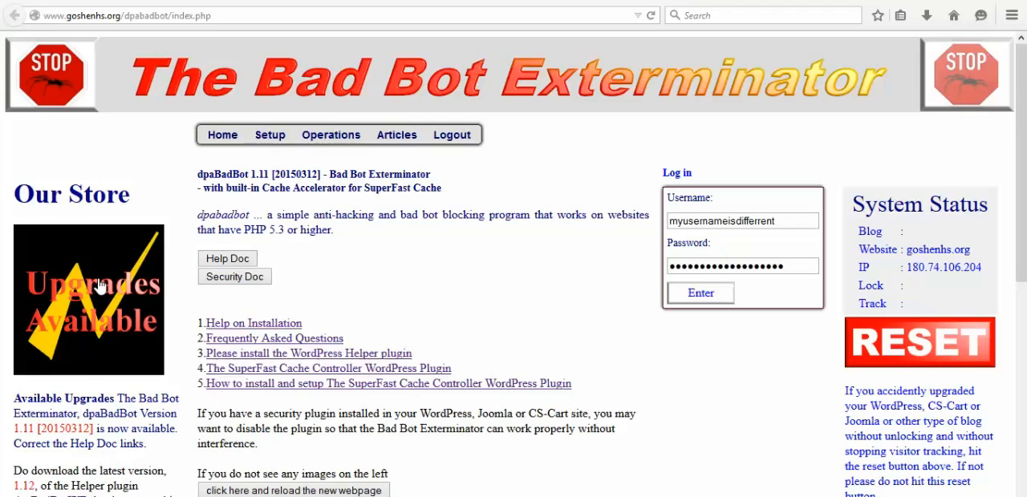
- View the upgrades page, close it, and read the notices about dpaBadBot, its helper plugin and SuperFast Cache
{"action": "left_click", "coordinate": [99, 287]}
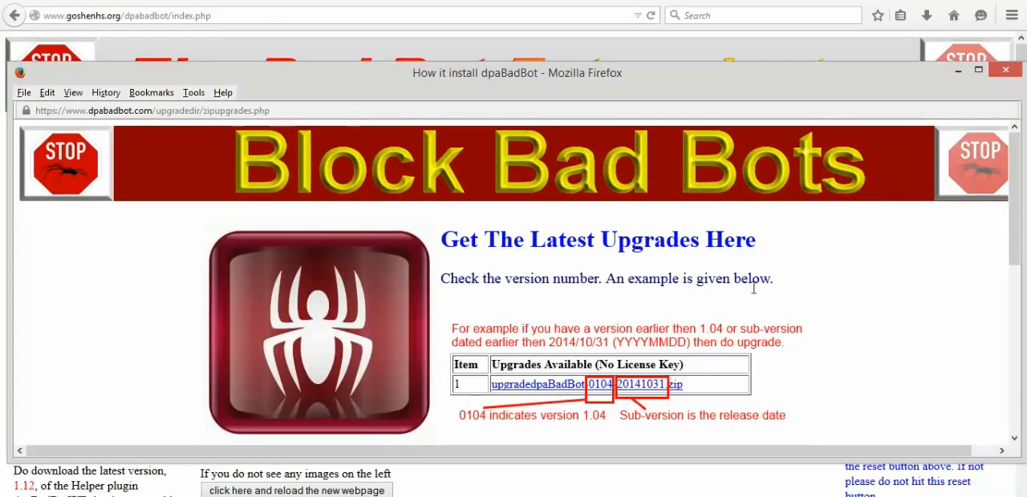
{"action": "left_click", "coordinate": [1008, 72]}
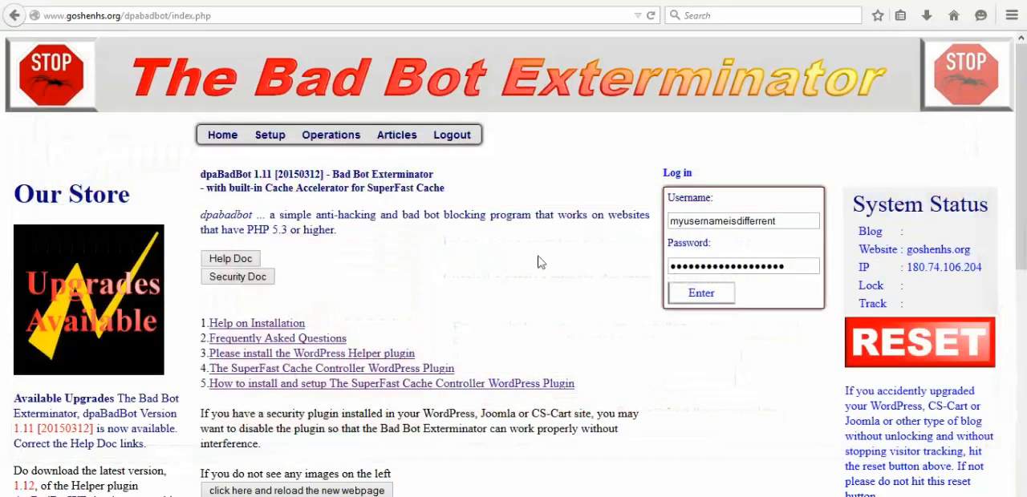
{"action": "scroll", "coordinate": [219, 331], "scroll_direction": "down", "scroll_amount": 2}
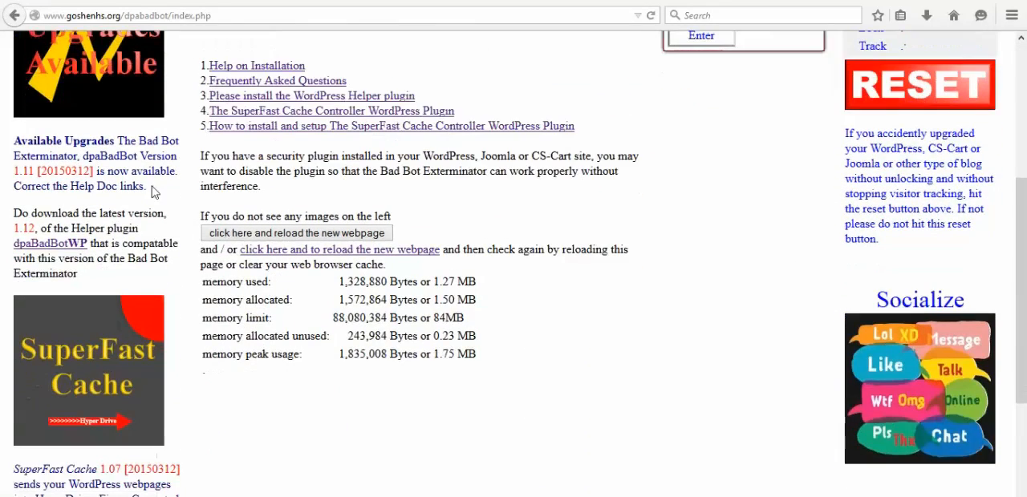
{"action": "scroll", "coordinate": [124, 265], "scroll_direction": "down", "scroll_amount": 5}
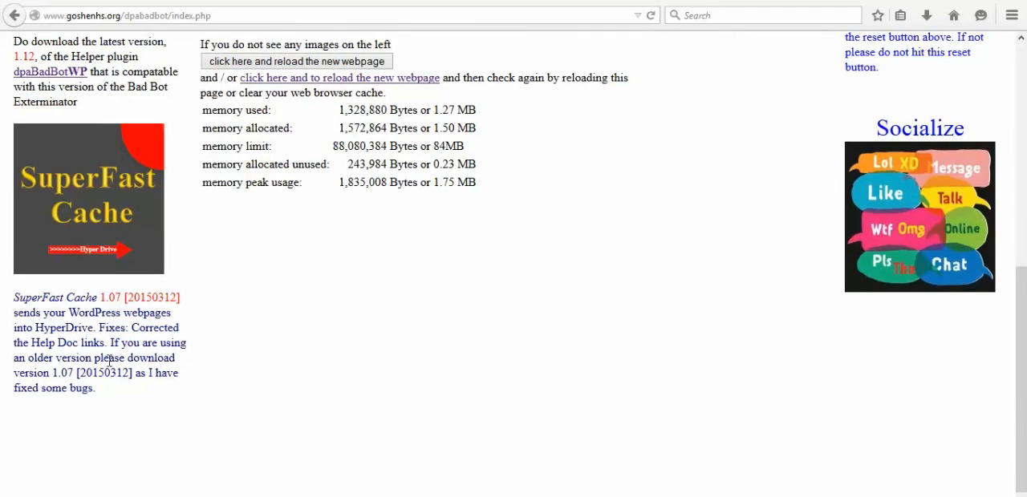
{"action": "scroll", "coordinate": [100, 388], "scroll_direction": "up", "scroll_amount": 5}
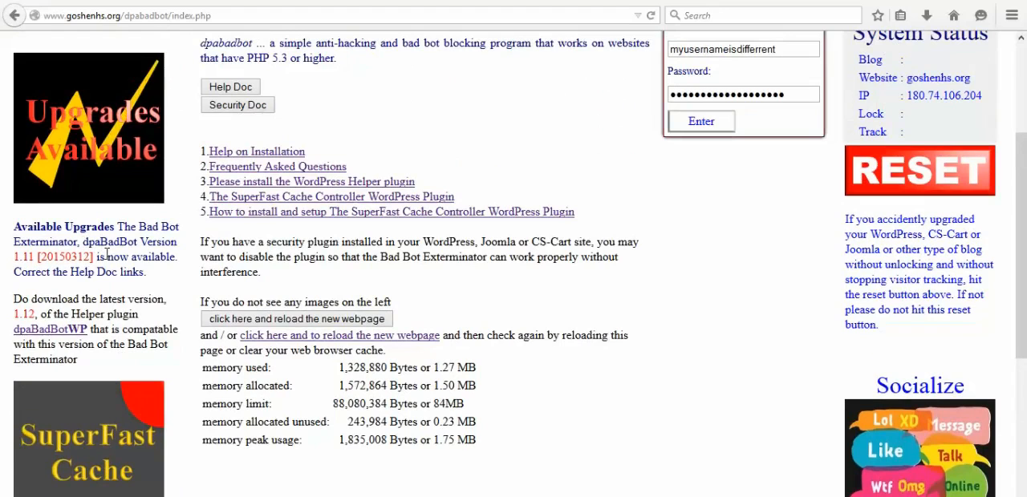
{"action": "scroll", "coordinate": [106, 253], "scroll_direction": "up", "scroll_amount": 3}
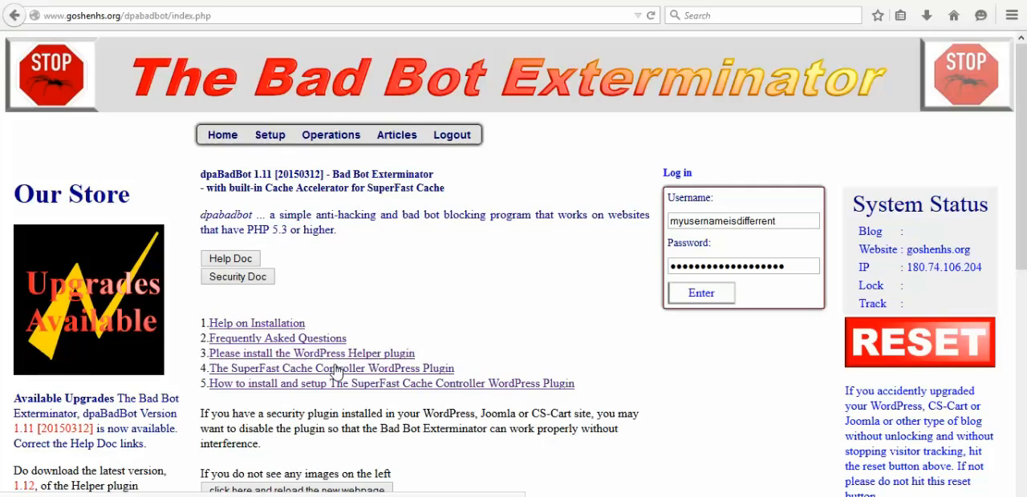
- Log in with the prefilled credentials and open the Set Up Blog Security or Blog Upgraded page
{"action": "left_click", "coordinate": [715, 298]}
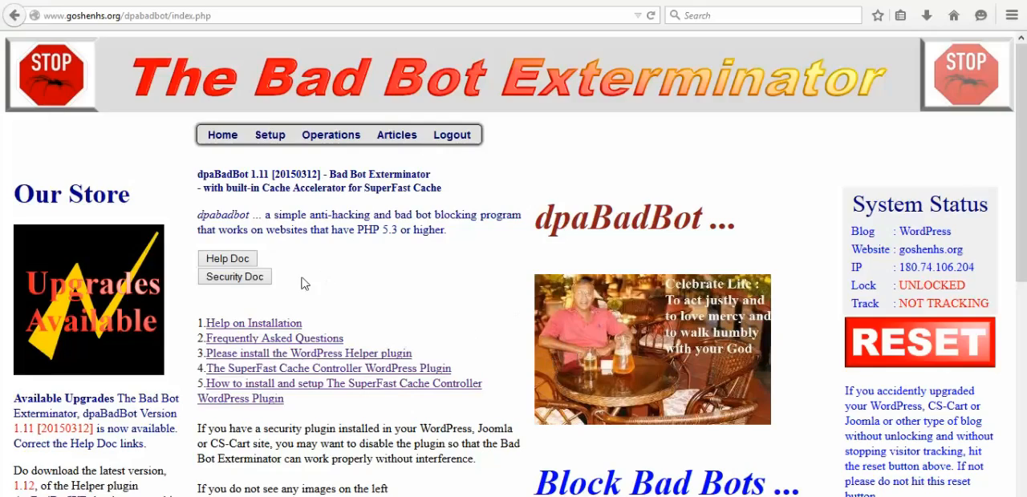
{"action": "scroll", "coordinate": [305, 283], "scroll_direction": "down", "scroll_amount": 5}
{"action": "scroll", "coordinate": [314, 285], "scroll_direction": "up", "scroll_amount": 5}
{"action": "mouse_move", "coordinate": [270, 136]}
{"action": "mouse_move", "coordinate": [270, 136]}
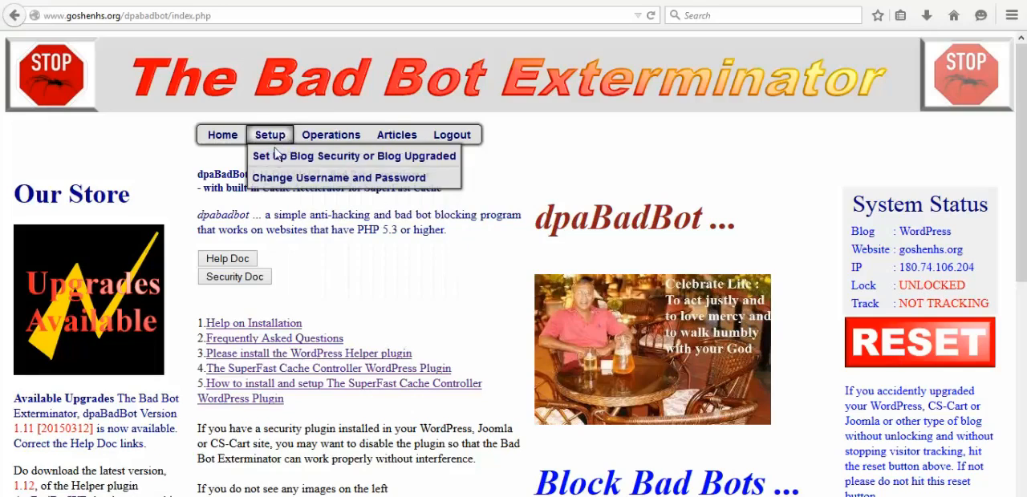
{"action": "left_click", "coordinate": [391, 164]}
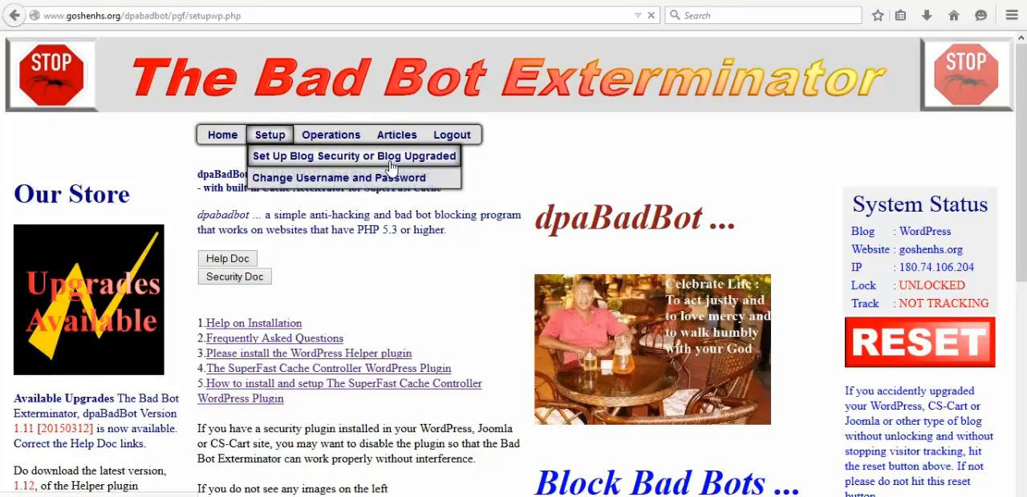
- Switch the WordPress address setting to Different directories and return it to Same directory
{"action": "scroll", "coordinate": [391, 167], "scroll_direction": "down", "scroll_amount": 3}
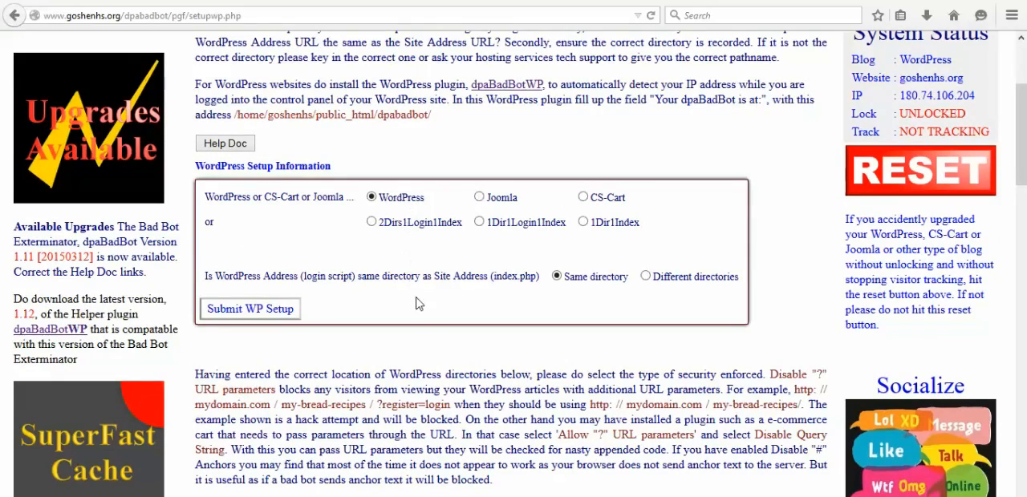
{"action": "scroll", "coordinate": [417, 303], "scroll_direction": "down", "scroll_amount": 3}
{"action": "scroll", "coordinate": [417, 303], "scroll_direction": "up", "scroll_amount": 3}
{"action": "left_click", "coordinate": [645, 276]}
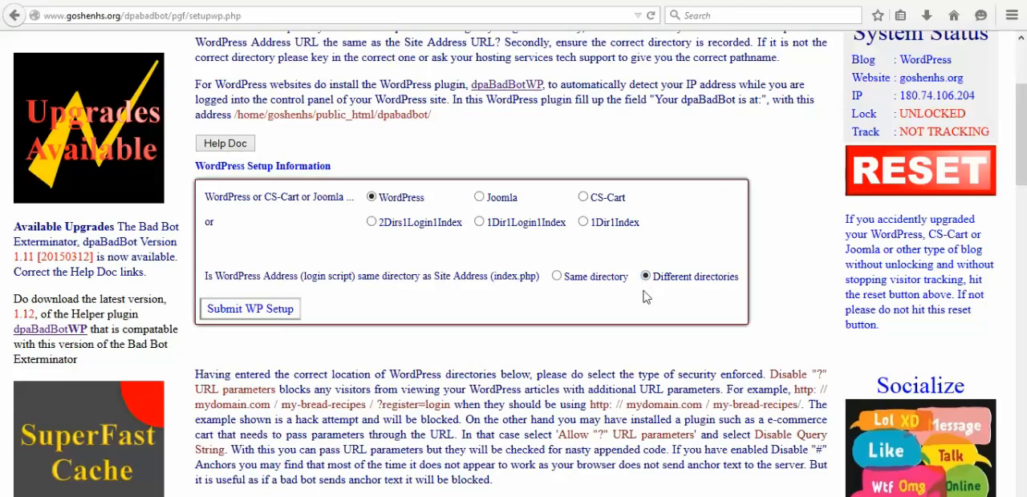
{"action": "left_click", "coordinate": [557, 277]}
- Set the UTC/GMT time zone in the BadBot setup to 8 hours
{"action": "scroll", "coordinate": [394, 313], "scroll_direction": "down", "scroll_amount": 5}
{"action": "scroll", "coordinate": [394, 313], "scroll_direction": "down", "scroll_amount": 5}
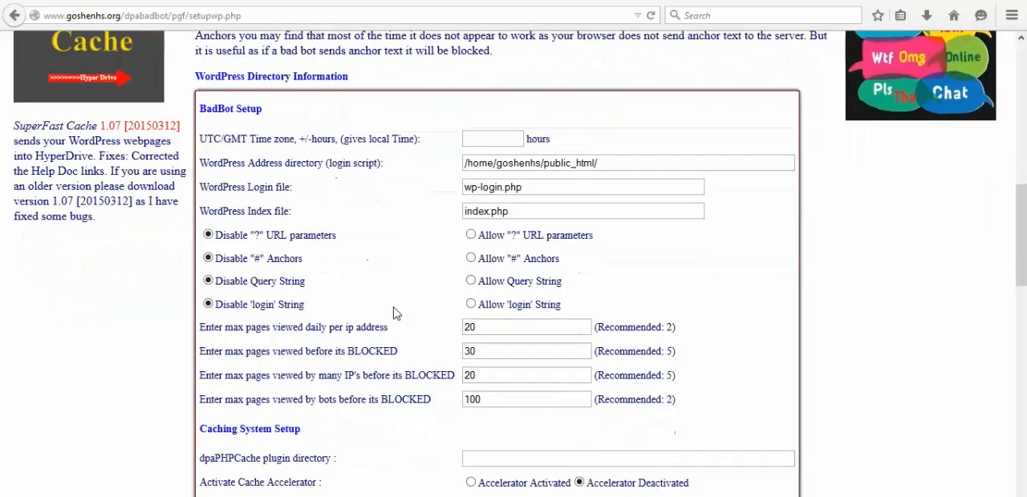
{"action": "scroll", "coordinate": [394, 313], "scroll_direction": "down", "scroll_amount": 3}
{"action": "scroll", "coordinate": [394, 313], "scroll_direction": "up", "scroll_amount": 3}
{"action": "left_click", "coordinate": [482, 138]}
{"action": "type", "text": "8"}
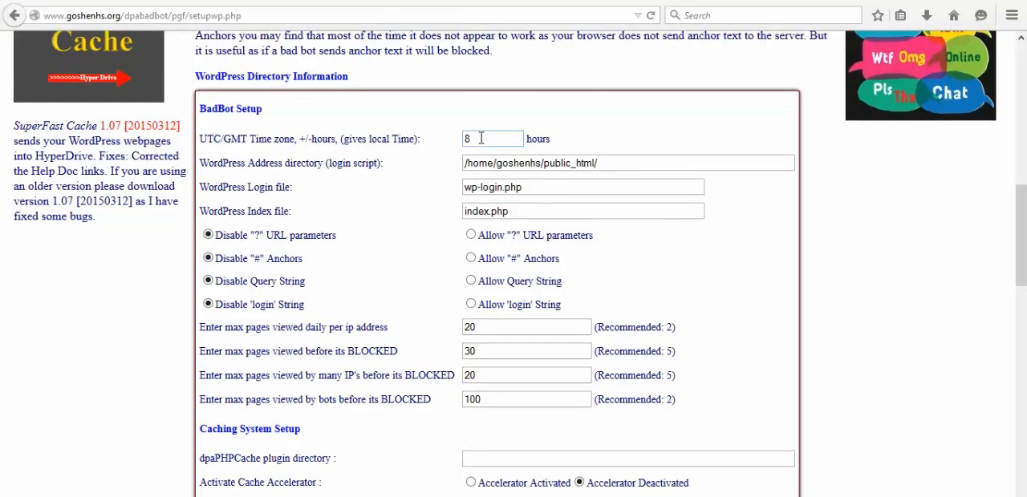
- Try a time zone offset of -3 hours and restore it to 8 hours
{"action": "left_click_drag", "start_coordinate": [482, 138], "coordinate": [460, 138]}
{"action": "key", "text": "BackSpace"}
{"action": "type", "text": "-3"}
{"action": "left_click_drag", "start_coordinate": [499, 138], "coordinate": [436, 139]}
{"action": "type", "text": "8"}
{"action": "left_click", "coordinate": [423, 190]}
- Check the WordPress Address directory path by highlighting it
{"action": "left_click", "coordinate": [466, 165]}
{"action": "left_click_drag", "start_coordinate": [609, 163], "coordinate": [465, 162]}
{"action": "left_click", "coordinate": [425, 175]}
- Try allowing "?" URL parameters, restore the Disable option, and highlight the Query String label
{"action": "left_click_drag", "start_coordinate": [253, 235], "coordinate": [262, 235]}
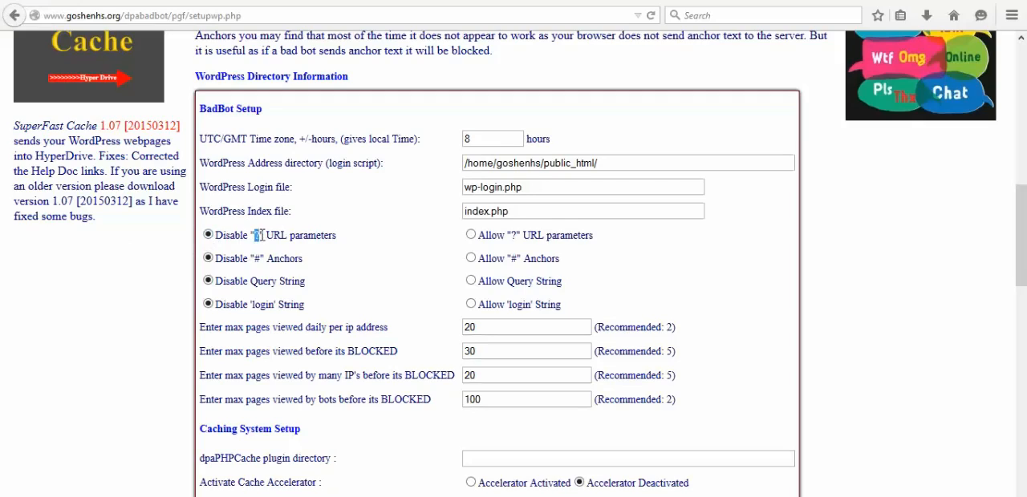
{"action": "left_click", "coordinate": [341, 244]}
{"action": "left_click", "coordinate": [471, 235]}
{"action": "left_click", "coordinate": [208, 236]}
{"action": "double_click", "coordinate": [258, 235]}
{"action": "left_click_drag", "start_coordinate": [251, 283], "coordinate": [307, 287]}
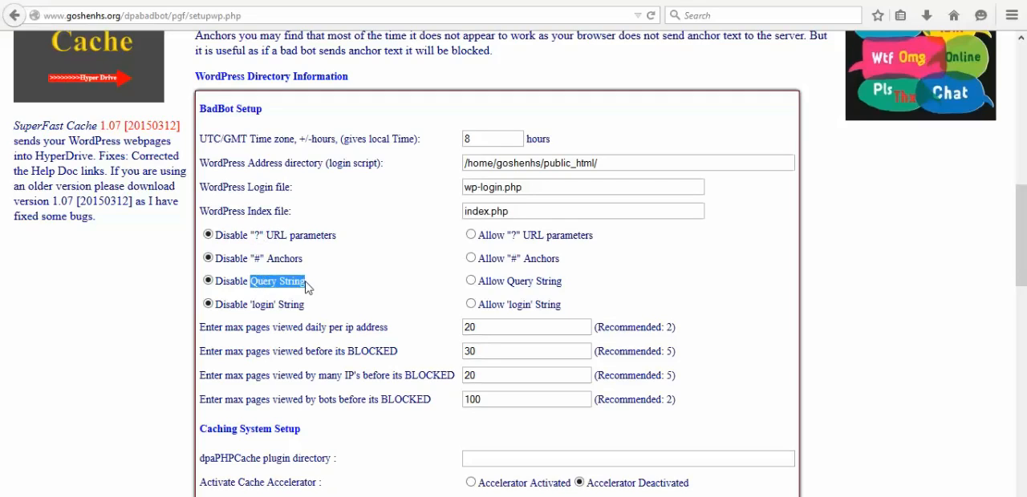
{"action": "left_click", "coordinate": [314, 286]}
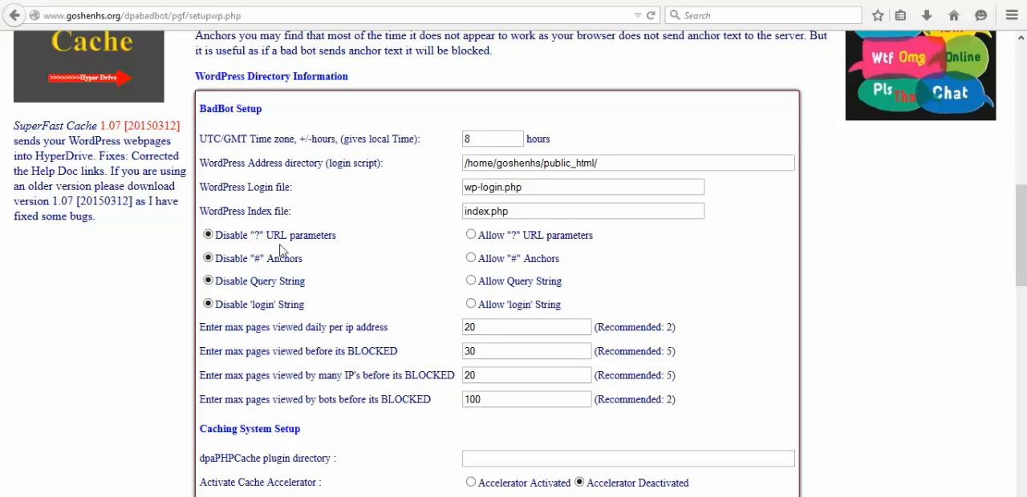
- Allow "?" URL parameters while leaving Query String disabled
{"action": "left_click", "coordinate": [471, 235]}
{"action": "left_click", "coordinate": [471, 281]}
{"action": "left_click", "coordinate": [209, 282]}
- Set the maximum pages viewed to 2 daily per IP address, 5 before blocking, 5 by many IPs and 2 by bots
{"action": "double_click", "coordinate": [669, 375]}
{"action": "left_click_drag", "start_coordinate": [488, 327], "coordinate": [441, 324]}
{"action": "type", "text": "2"}
{"action": "left_click_drag", "start_coordinate": [485, 351], "coordinate": [460, 351]}
{"action": "type", "text": "5"}
{"action": "left_click_drag", "start_coordinate": [484, 374], "coordinate": [455, 375]}
{"action": "type", "text": "5"}
{"action": "left_click_drag", "start_coordinate": [490, 400], "coordinate": [461, 403]}
{"action": "type", "text": "2"}
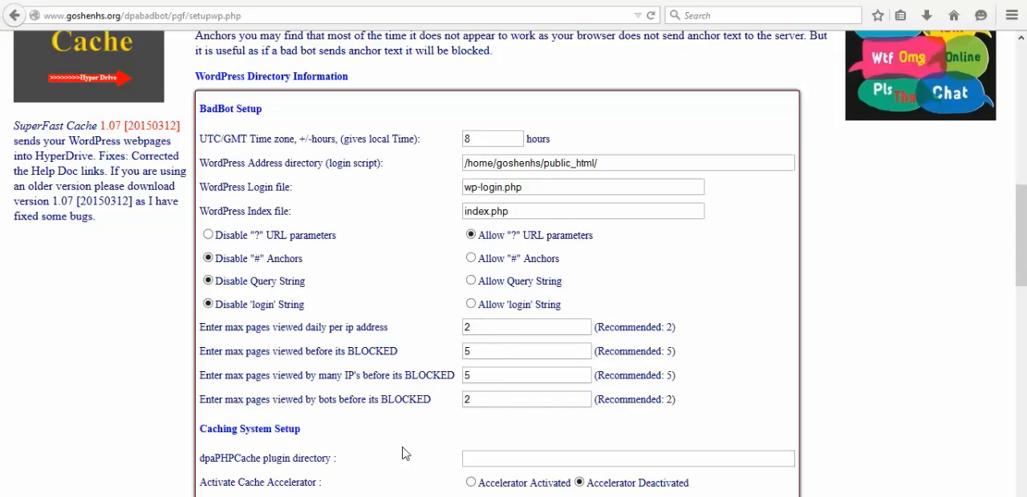
- Open the dpaPHPCache settings page in the WordPress admin to find the path for the dpaPHPCache plugin directory field
{"action": "scroll", "coordinate": [413, 430], "scroll_direction": "down", "scroll_amount": 4}
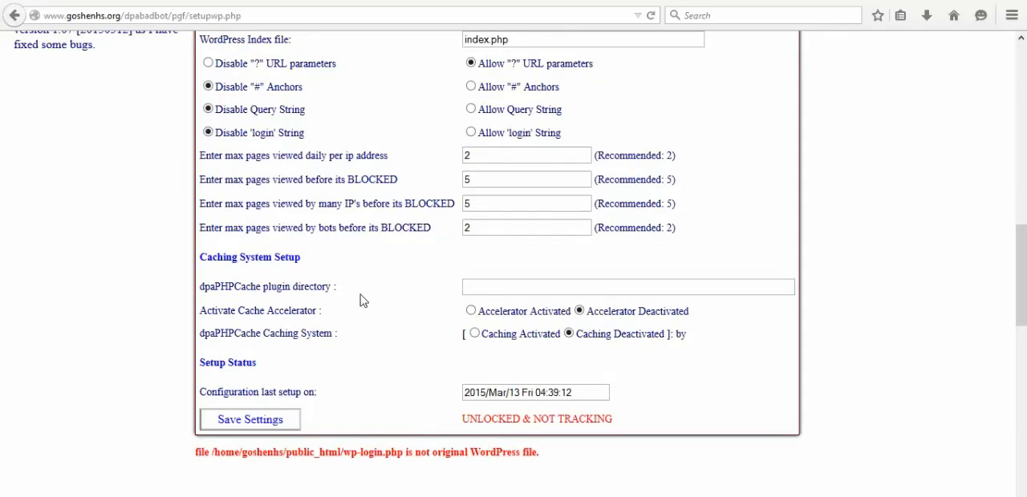
{"action": "left_click", "coordinate": [491, 288]}
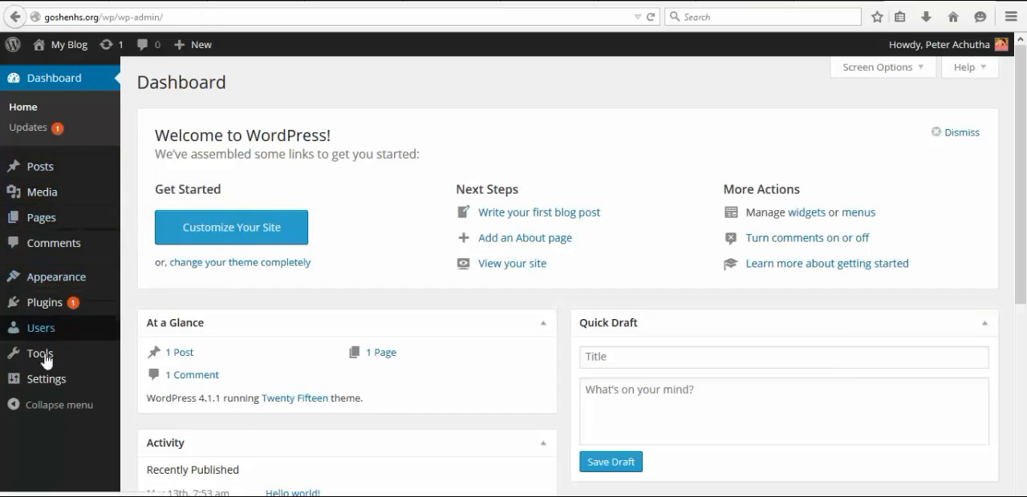
{"action": "mouse_move", "coordinate": [46, 384]}
{"action": "left_click", "coordinate": [191, 472]}
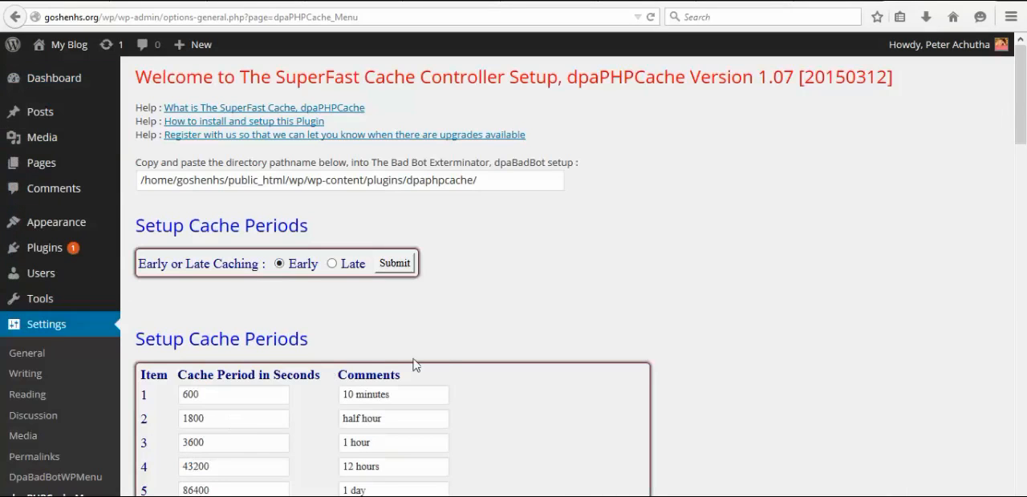
- Copy the plugin directory pathname /home/goshenhs/public_html/wp/wp-content/plugins/dpaphpcache/
{"action": "left_click_drag", "start_coordinate": [507, 178], "coordinate": [82, 173]}
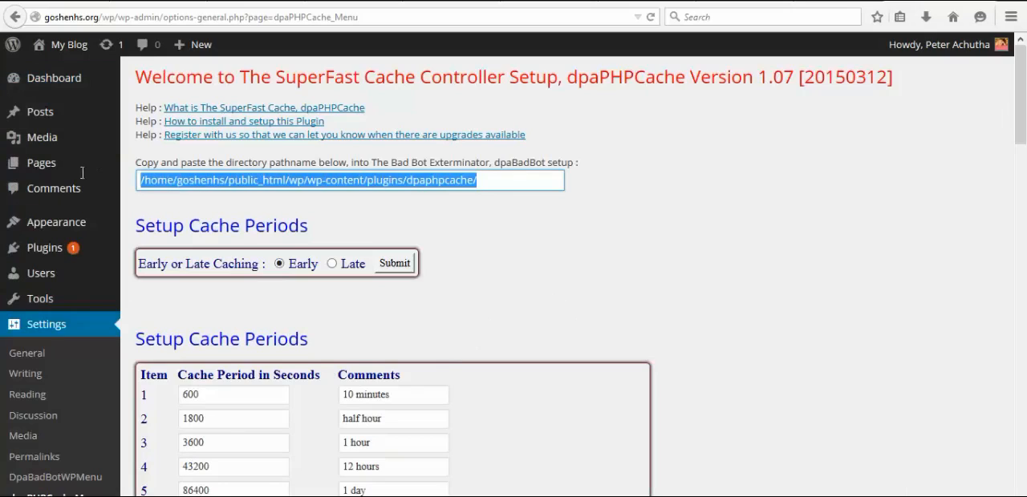
{"action": "right_click", "coordinate": [454, 185]}
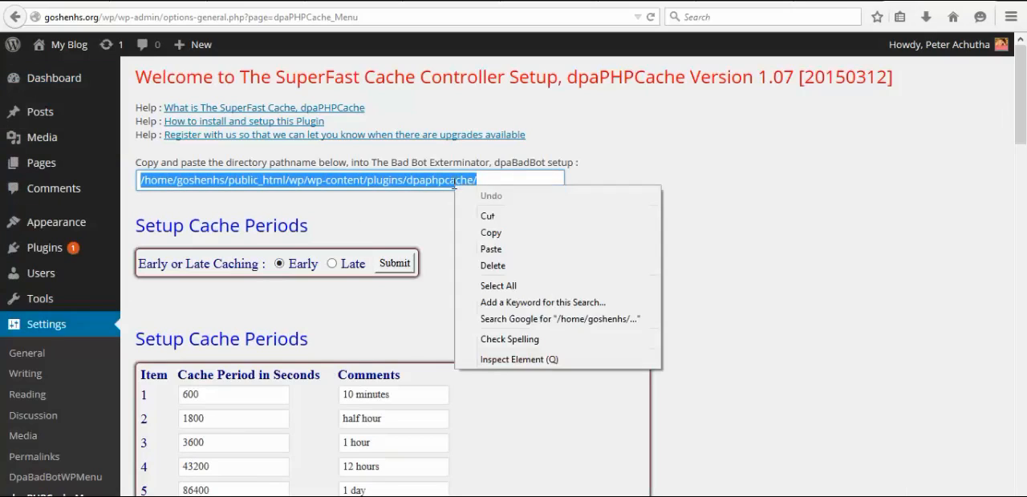
{"action": "left_click", "coordinate": [499, 235]}
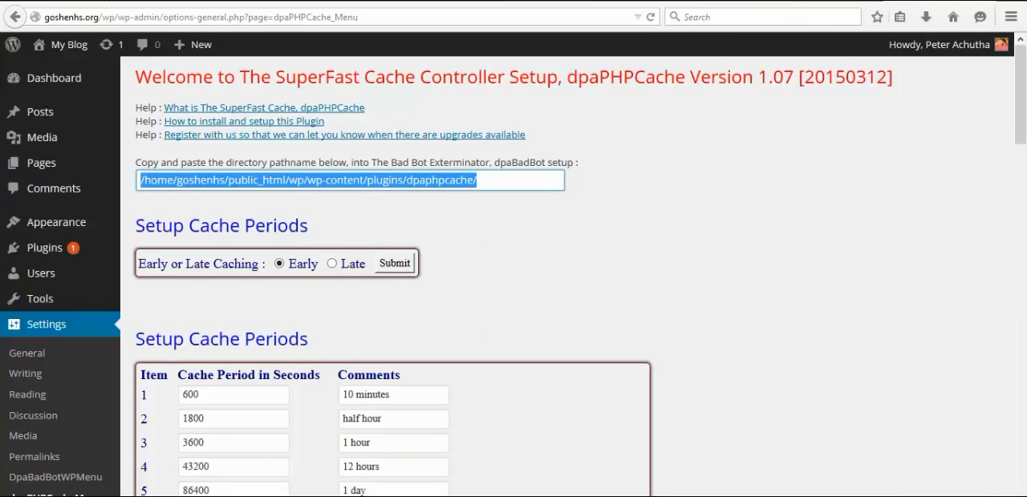
- Paste the copied pathname /home/goshenhs/public_html/wp/wp-content/plugins/dpaphpcache/ as the dpaPHPCache plugin directory in the dpaBadBot setup form
{"action": "left_click", "coordinate": [682, 2]}
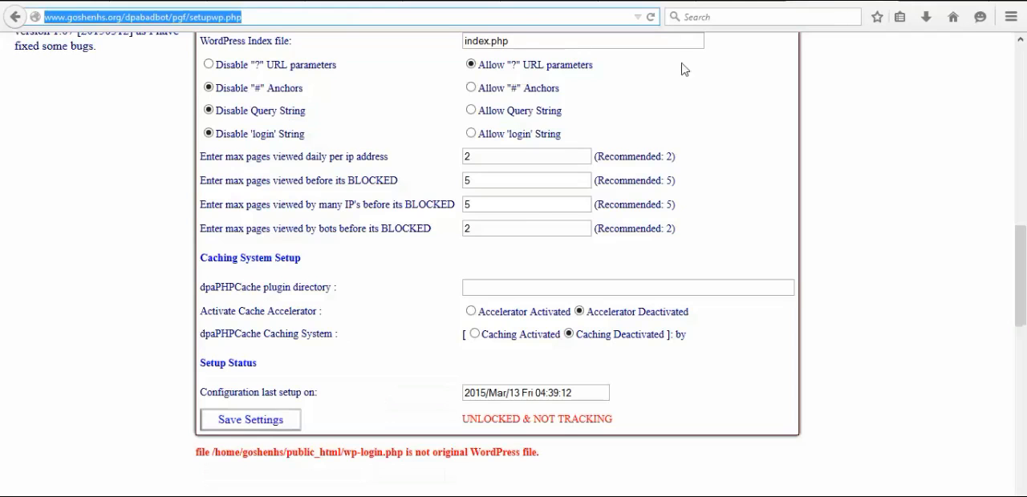
{"action": "left_click", "coordinate": [488, 289]}
{"action": "right_click", "coordinate": [489, 289]}
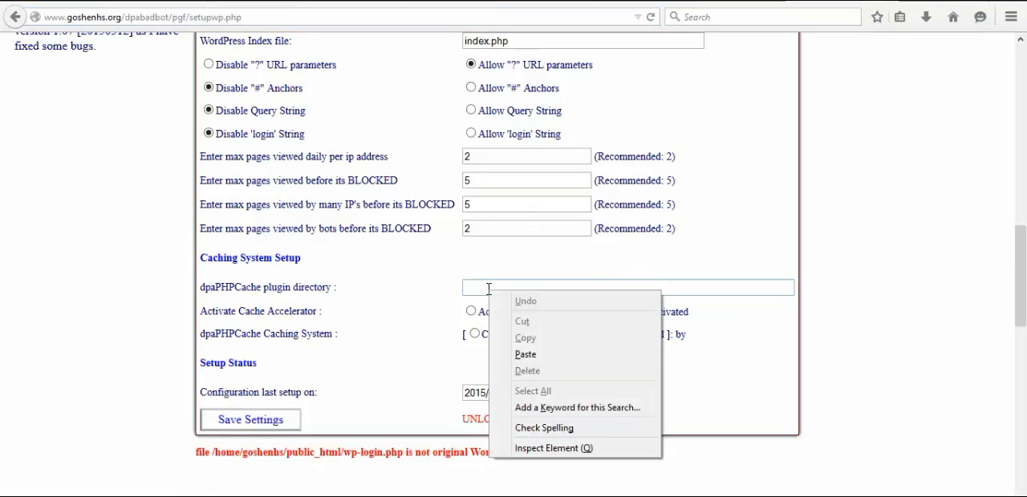
{"action": "left_click", "coordinate": [538, 357]}
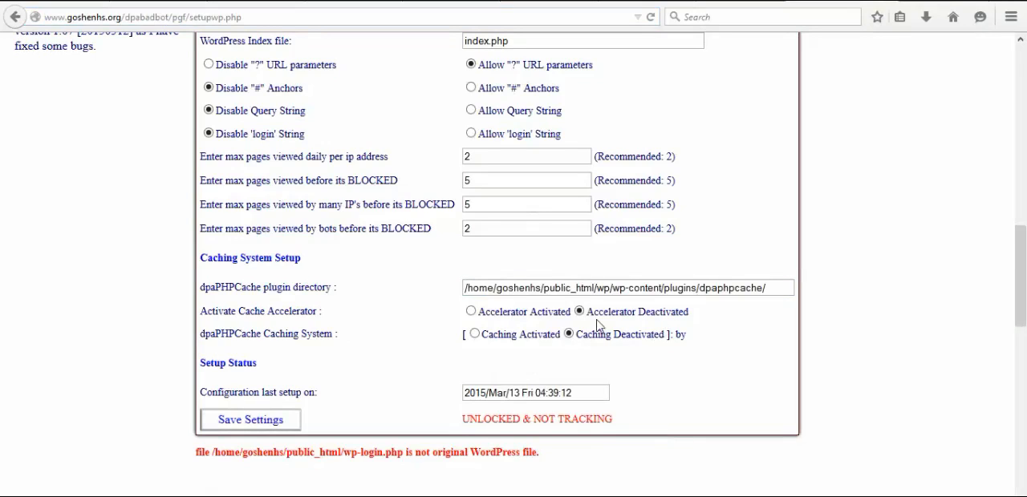
- Activate the cache accelerator and the dpaPHPCache caching system, and save the settings
{"action": "left_click", "coordinate": [471, 311]}
{"action": "left_click", "coordinate": [475, 333]}
{"action": "left_click", "coordinate": [257, 420]}
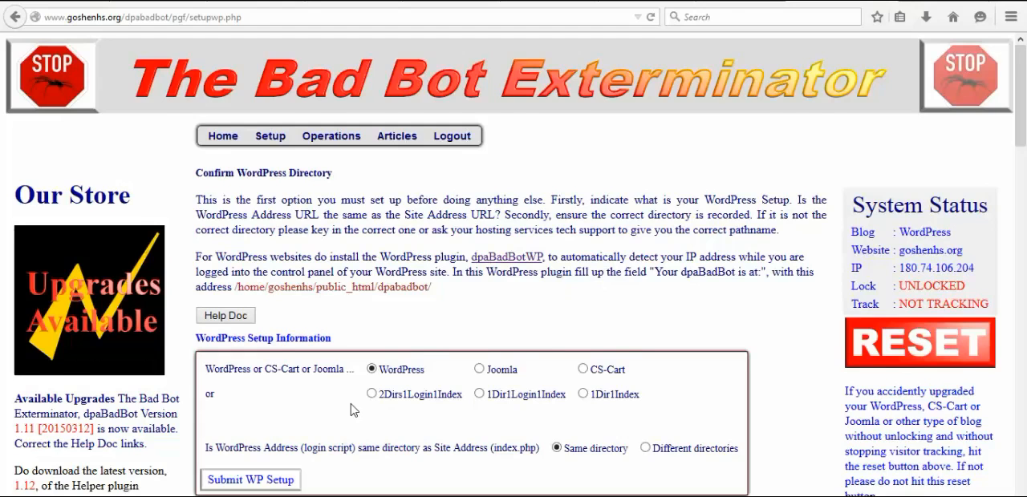
- Correct the WordPress Address directory for the login script to /home/goshenhs/public_html/wp/ and save the settings
{"action": "scroll", "coordinate": [351, 411], "scroll_direction": "down", "scroll_amount": 10}
{"action": "scroll", "coordinate": [350, 411], "scroll_direction": "down", "scroll_amount": 4}
{"action": "scroll", "coordinate": [351, 410], "scroll_direction": "up", "scroll_amount": 4}
{"action": "scroll", "coordinate": [351, 411], "scroll_direction": "down", "scroll_amount": 4}
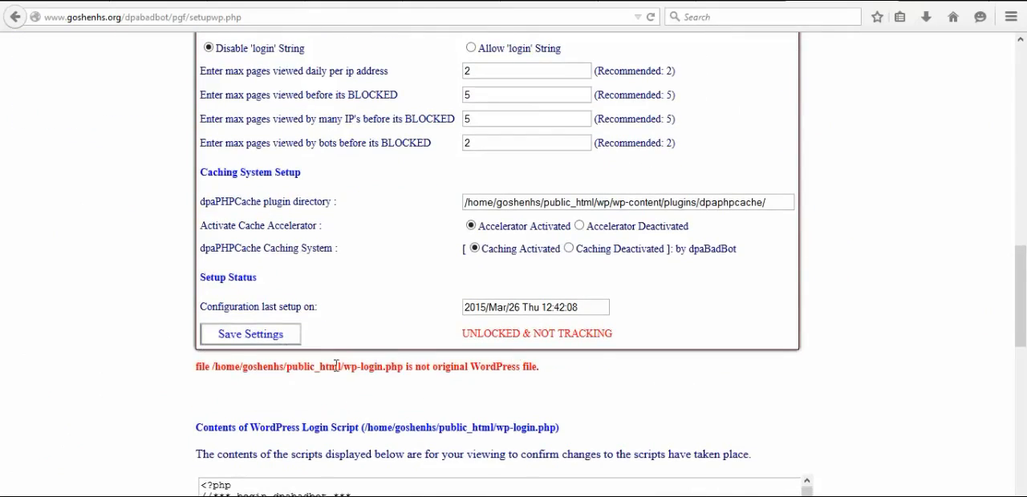
{"action": "scroll", "coordinate": [367, 255], "scroll_direction": "up", "scroll_amount": 5}
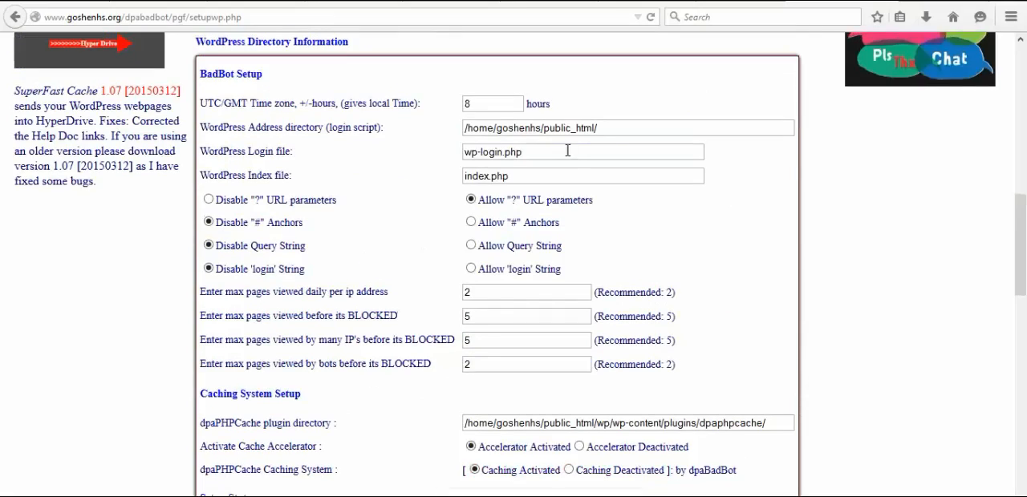
{"action": "type", "text": "wp/"}
{"action": "scroll", "coordinate": [724, 207], "scroll_direction": "down", "scroll_amount": 5}
{"action": "scroll", "coordinate": [552, 168], "scroll_direction": "up", "scroll_amount": 1}
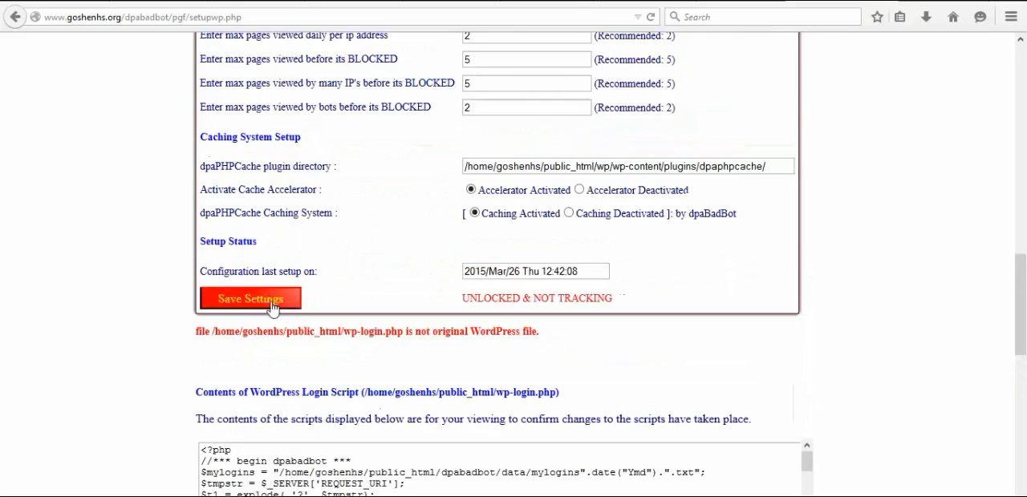
{"action": "left_click", "coordinate": [250, 298]}
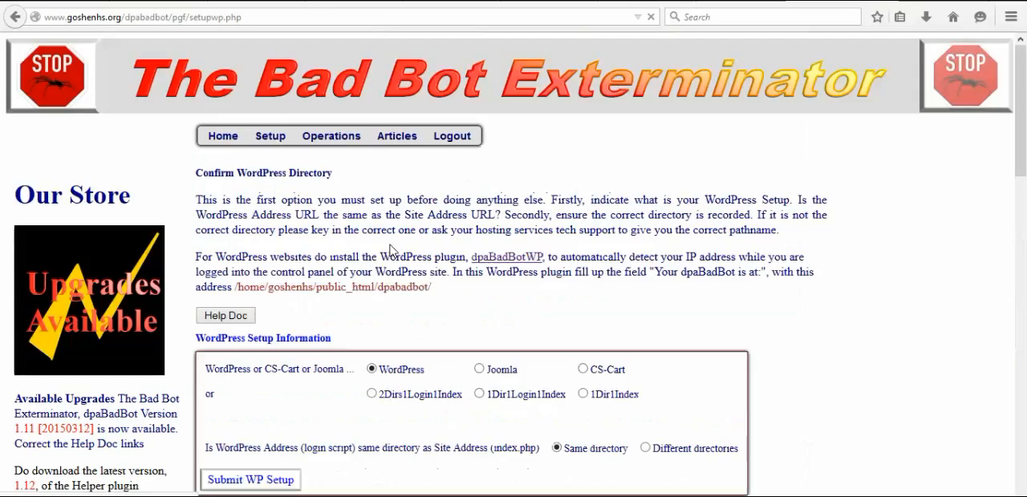
- Review the displayed contents of the WordPress login and index scripts, and check the saved WordPress Address directory and caching settings
{"action": "scroll", "coordinate": [439, 343], "scroll_direction": "down", "scroll_amount": 5}
{"action": "scroll", "coordinate": [439, 343], "scroll_direction": "down", "scroll_amount": 8}
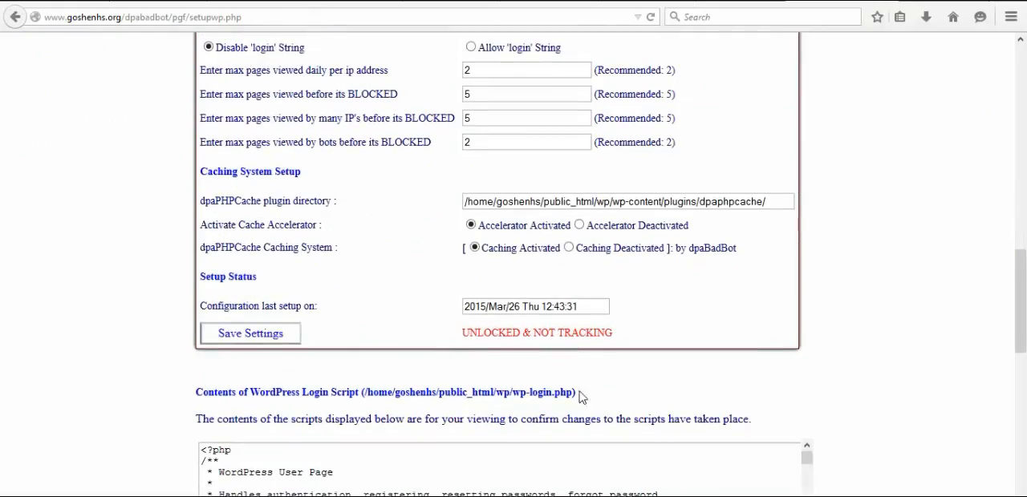
{"action": "scroll", "coordinate": [599, 401], "scroll_direction": "down", "scroll_amount": 8}
{"action": "scroll", "coordinate": [598, 401], "scroll_direction": "down", "scroll_amount": 2}
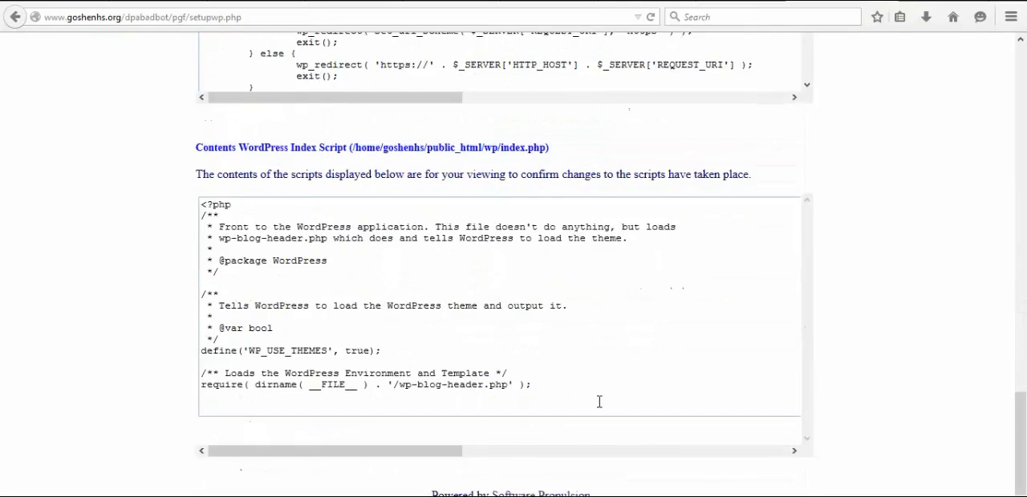
{"action": "scroll", "coordinate": [598, 401], "scroll_direction": "up", "scroll_amount": 16}
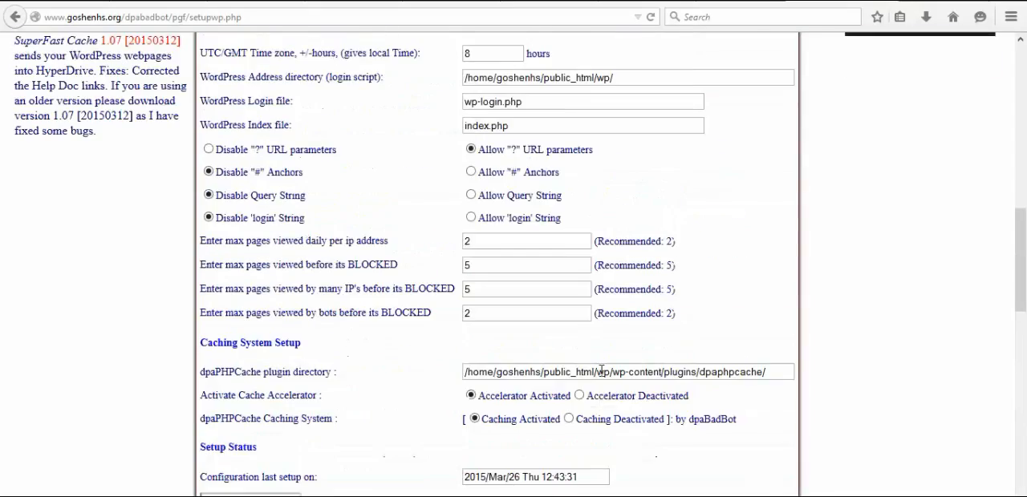
{"action": "scroll", "coordinate": [601, 371], "scroll_direction": "up", "scroll_amount": 3}
{"action": "left_click_drag", "start_coordinate": [627, 250], "coordinate": [462, 255]}
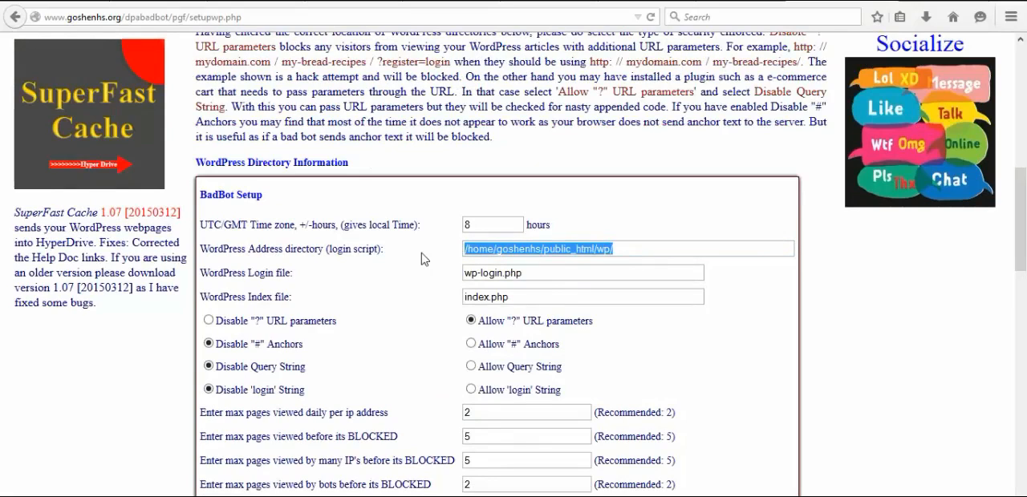
{"action": "scroll", "coordinate": [756, 305], "scroll_direction": "down", "scroll_amount": 6}
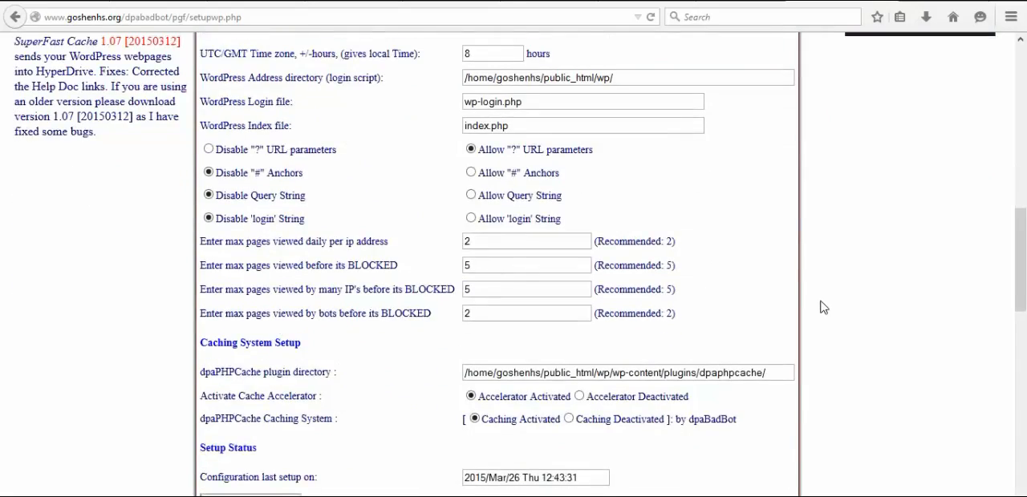
- Lock WordPress so that nobody can log in to the blog
{"action": "scroll", "coordinate": [822, 308], "scroll_direction": "up", "scroll_amount": 1}
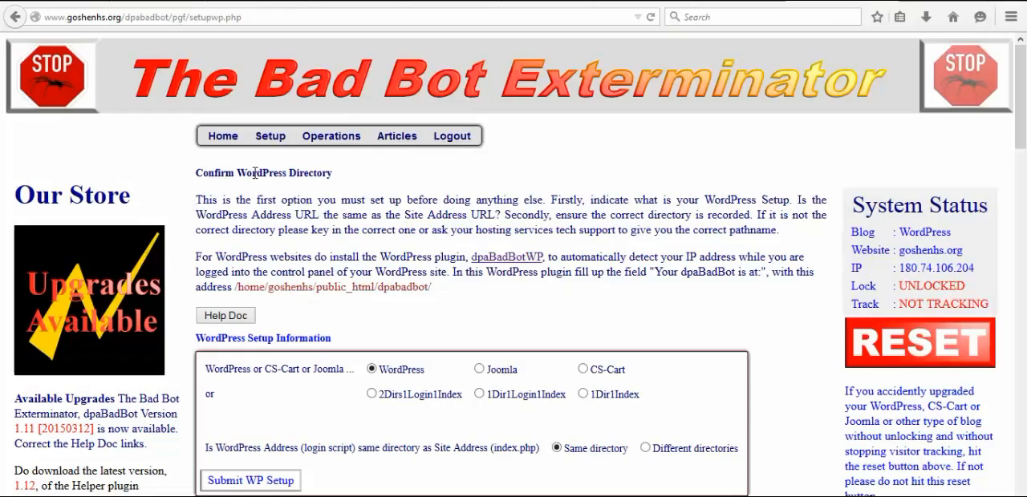
{"action": "mouse_move", "coordinate": [348, 138]}
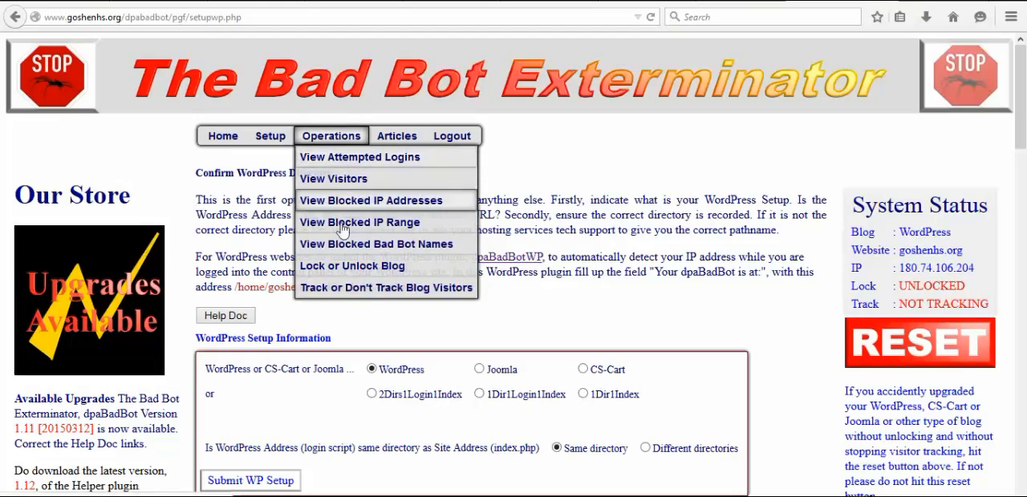
{"action": "left_click", "coordinate": [382, 275]}
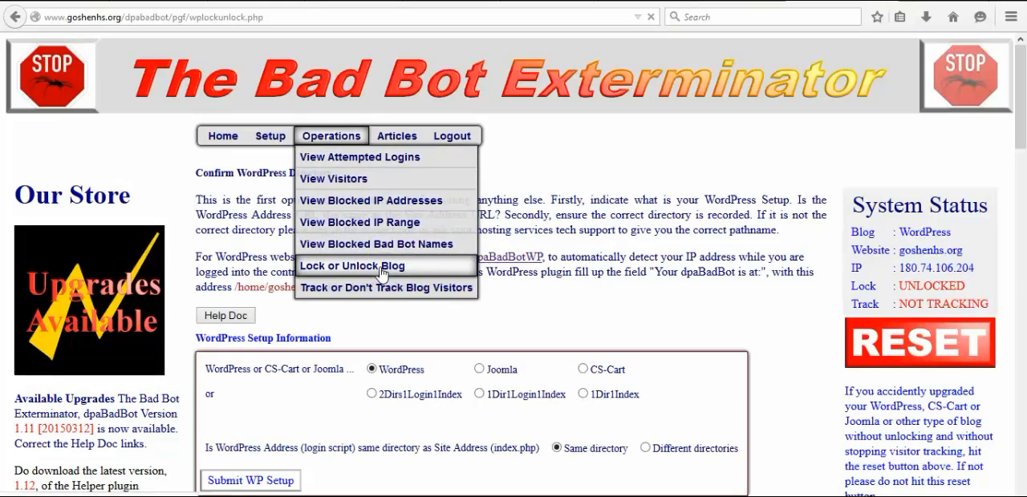
{"action": "left_click", "coordinate": [210, 365]}
{"action": "left_click", "coordinate": [230, 399]}
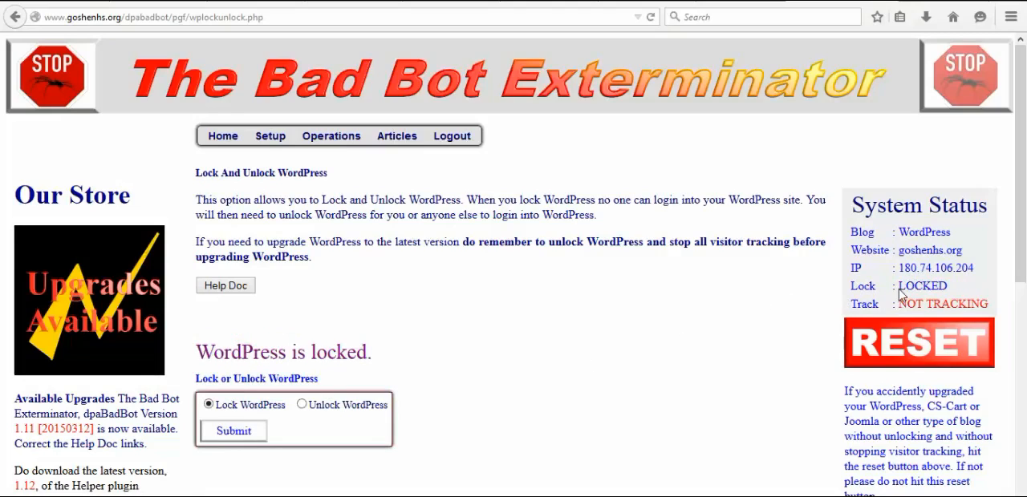
- Enable tracking of WordPress blog visitors
{"action": "left_click", "coordinate": [329, 143]}
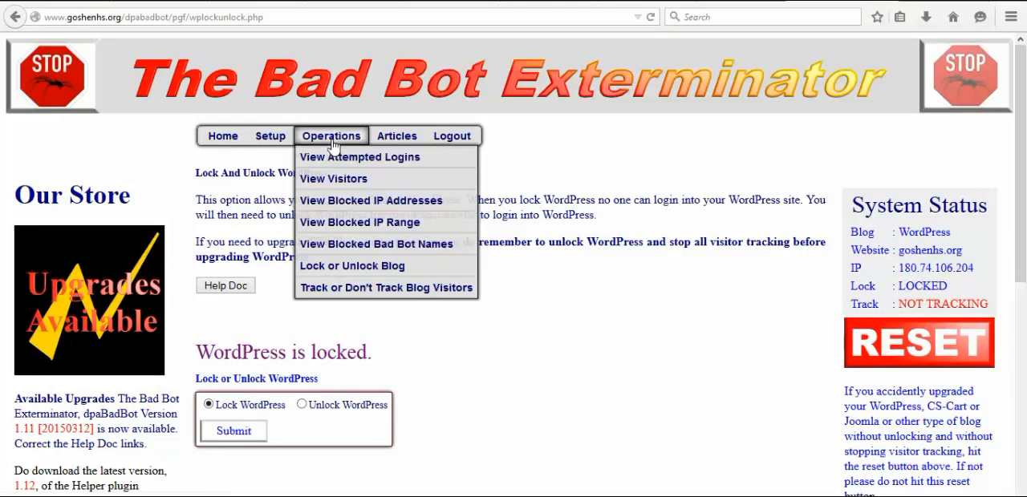
{"action": "left_click", "coordinate": [344, 291]}
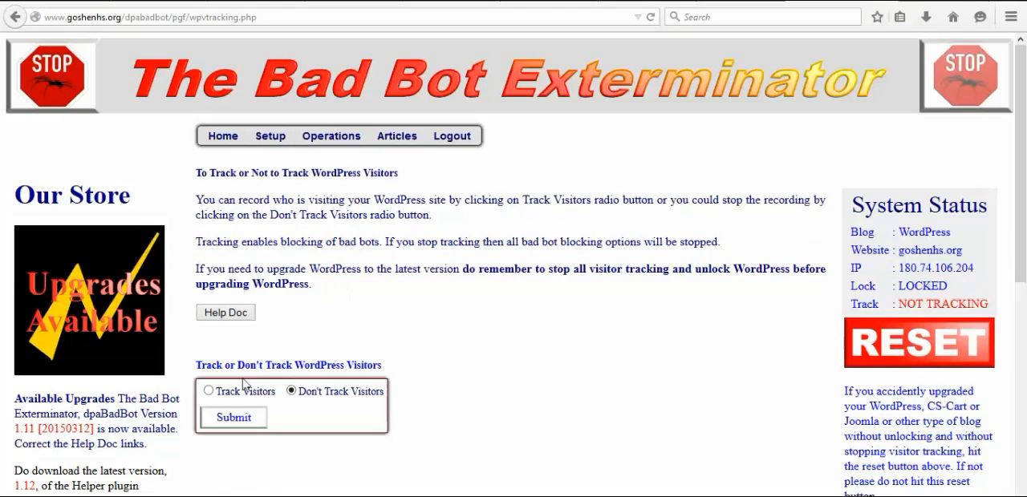
{"action": "left_click", "coordinate": [208, 391]}
{"action": "left_click", "coordinate": [225, 418]}
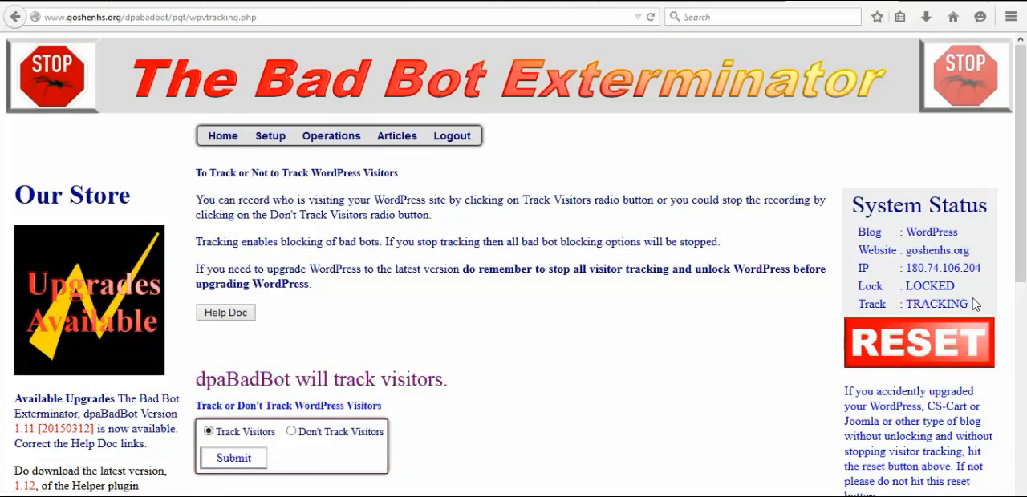
- Reopen the blog security setup page and check its setup status and the contents of the WordPress login script
{"action": "mouse_move", "coordinate": [283, 140]}
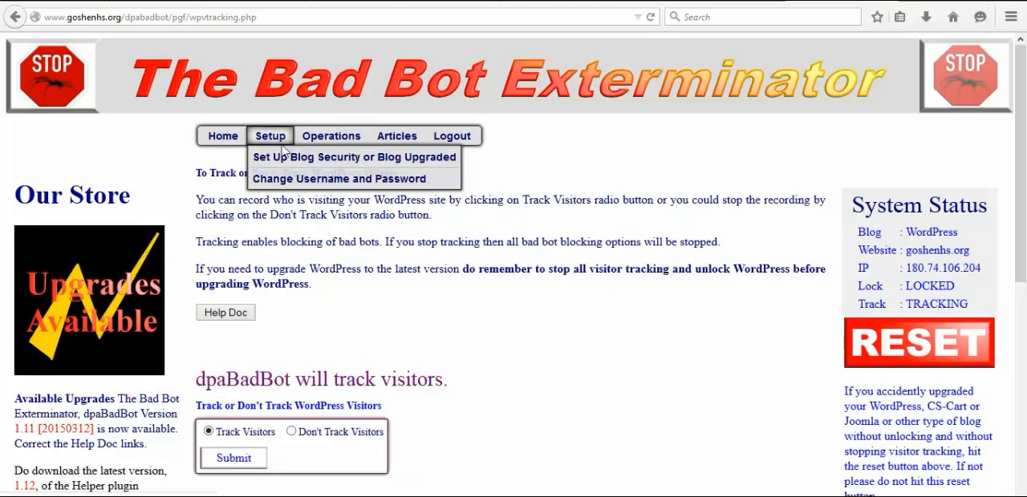
{"action": "left_click", "coordinate": [288, 159]}
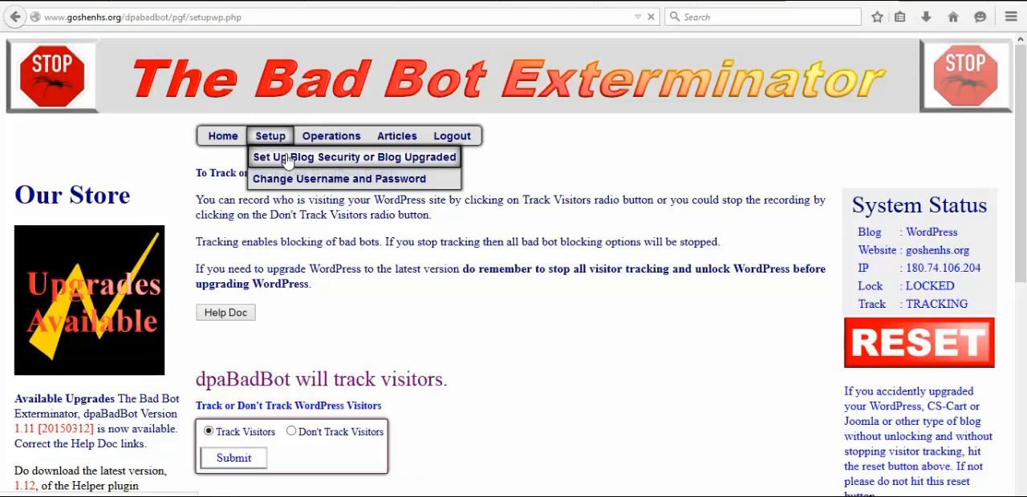
{"action": "scroll", "coordinate": [363, 296], "scroll_direction": "down", "scroll_amount": 5}
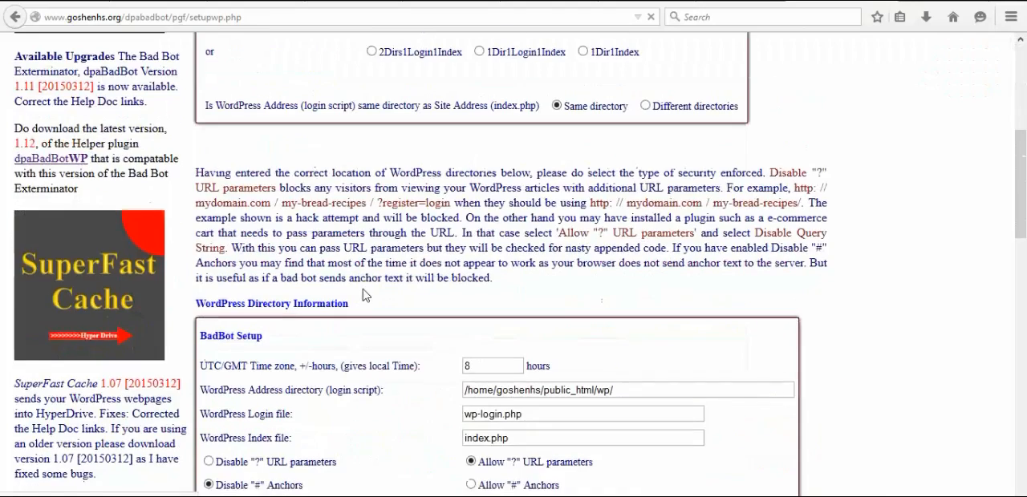
{"action": "scroll", "coordinate": [362, 295], "scroll_direction": "down", "scroll_amount": 10}
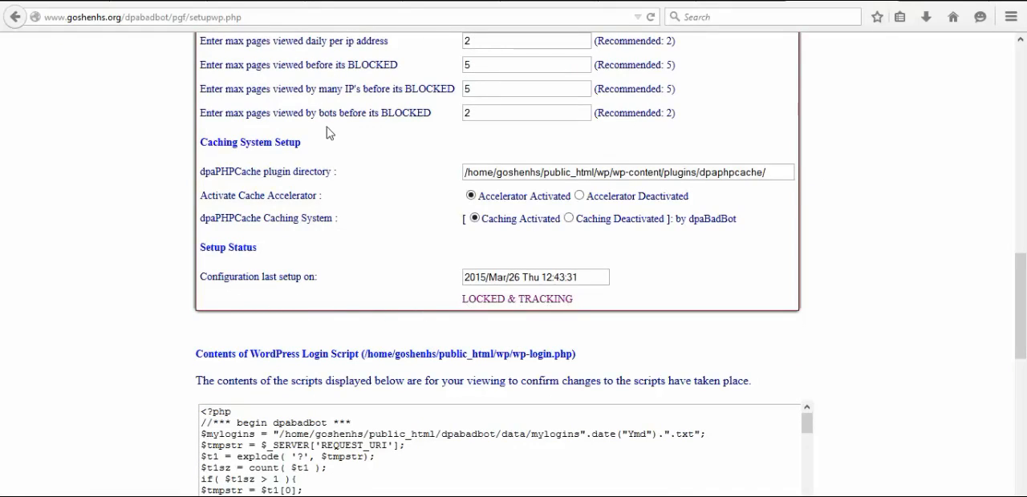
- Open the visitor data page and look over its options for viewing, downloading and deleting visitor files
{"action": "scroll", "coordinate": [321, 148], "scroll_direction": "up", "scroll_amount": 10}
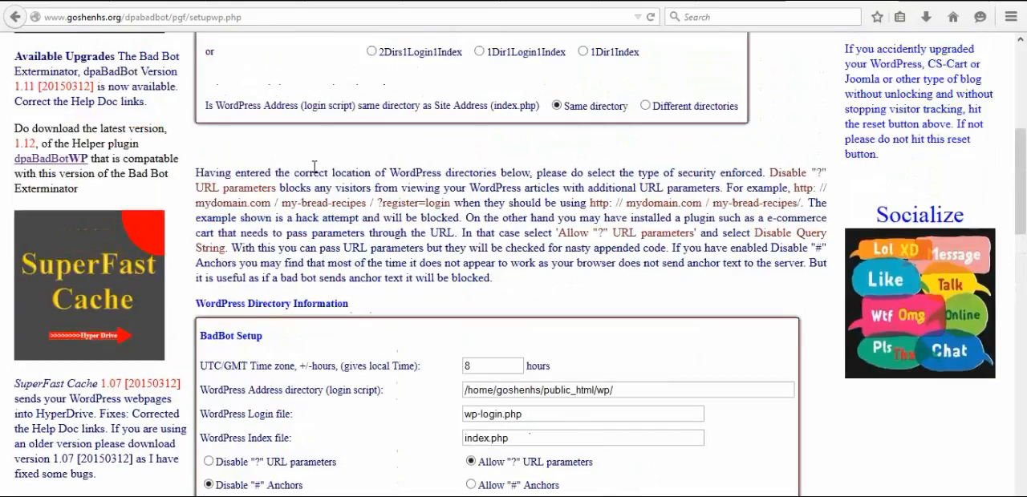
{"action": "scroll", "coordinate": [347, 227], "scroll_direction": "up", "scroll_amount": 5}
{"action": "mouse_move", "coordinate": [339, 51]}
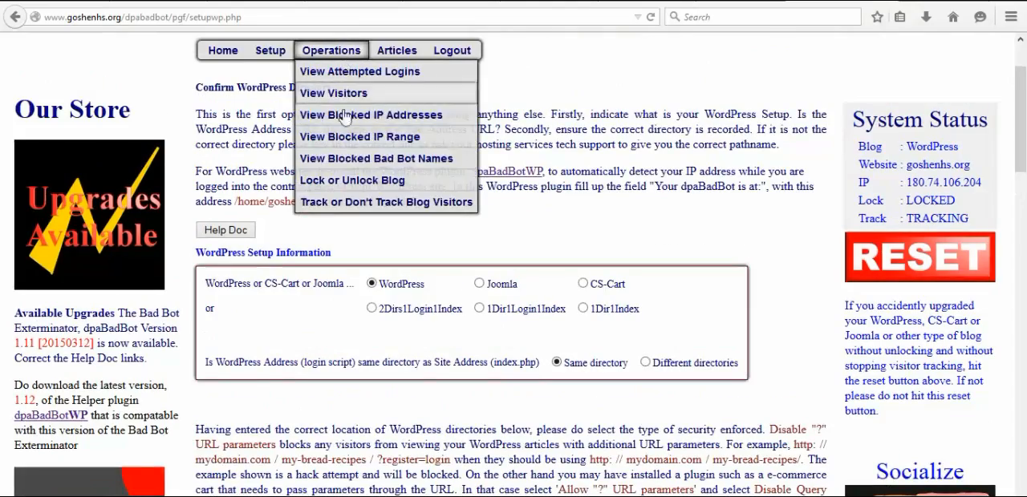
{"action": "left_click", "coordinate": [350, 95]}
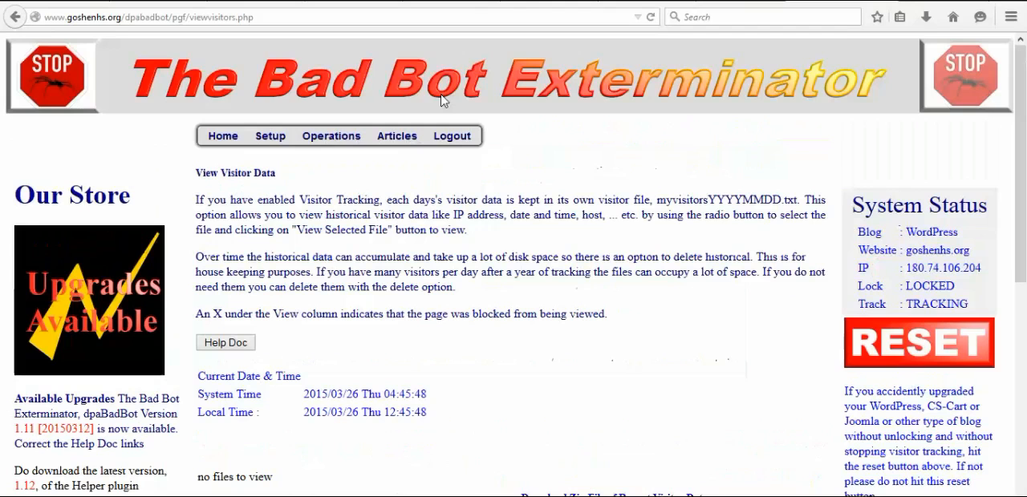
{"action": "scroll", "coordinate": [485, 310], "scroll_direction": "down", "scroll_amount": 4}
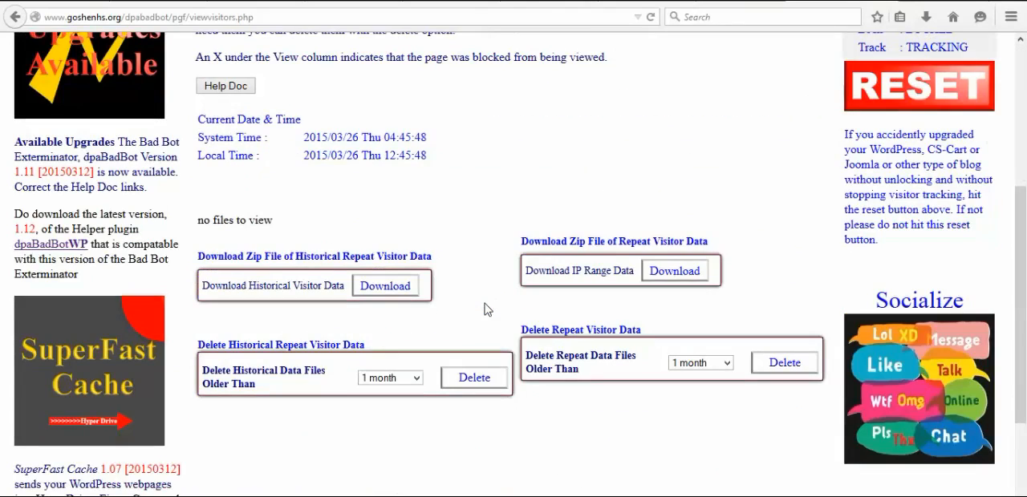
{"action": "scroll", "coordinate": [485, 310], "scroll_direction": "up", "scroll_amount": 5}
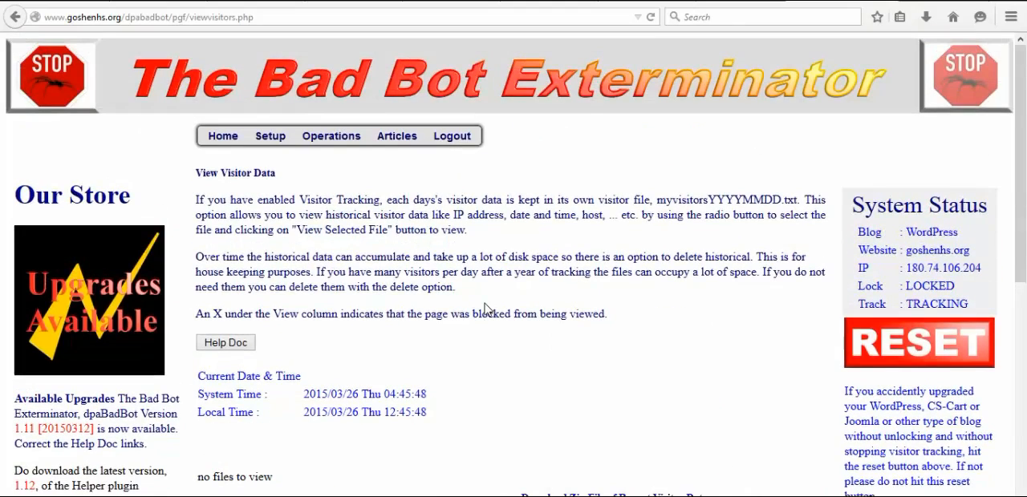